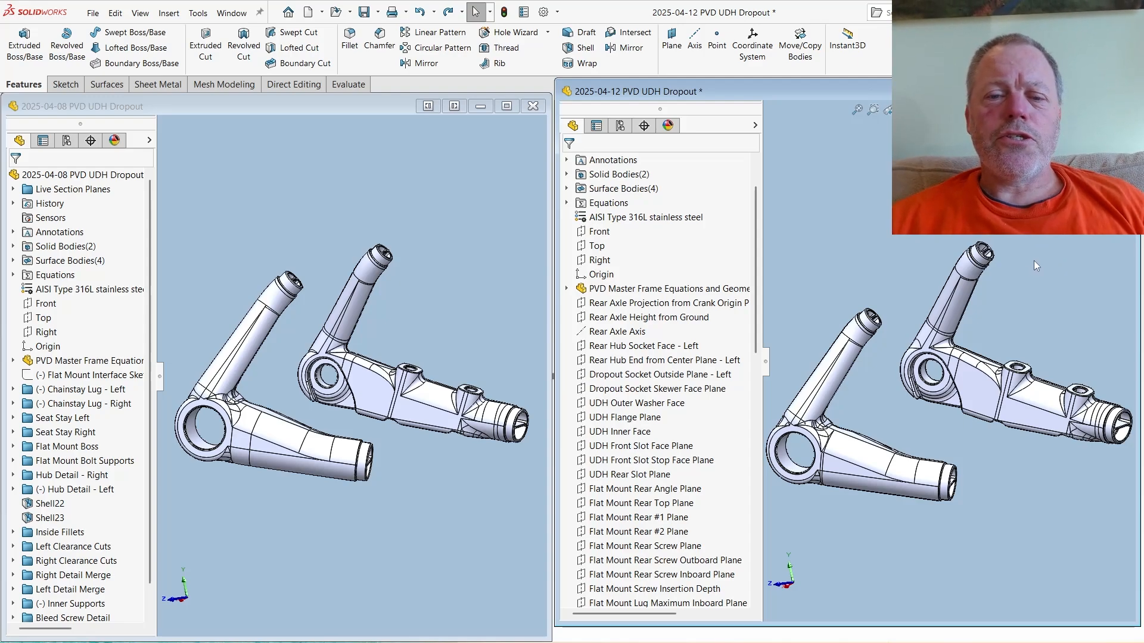
- Enlarge the 2025-04-08 dropout part and examine the planes inside its inserted PVD Master Frame Equations and Geometry Part
click(266, 191)
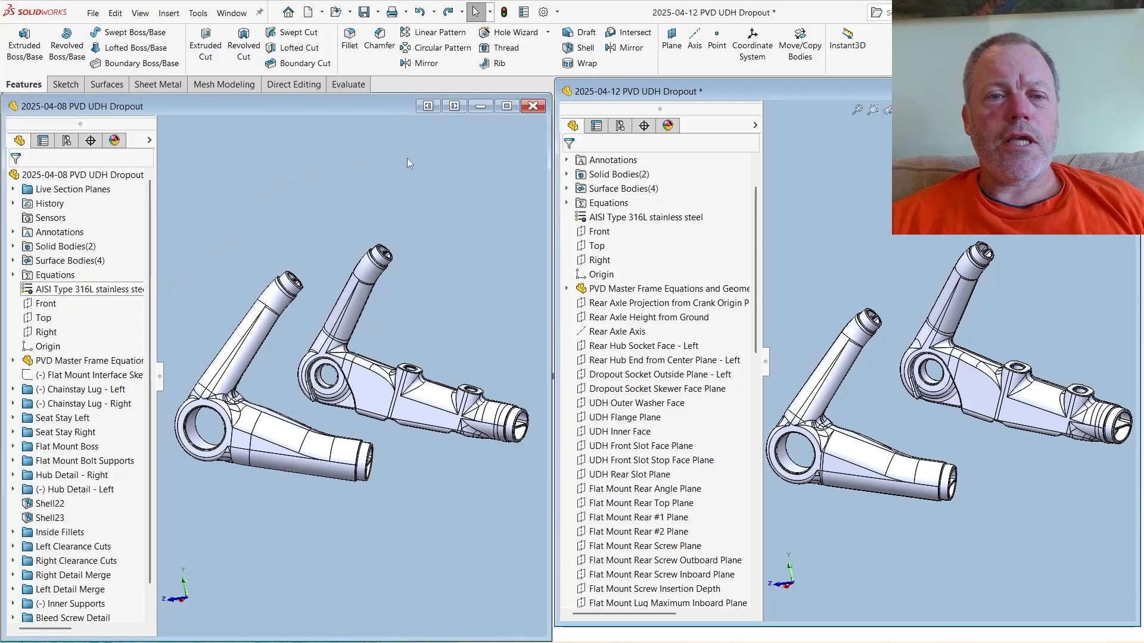
click(506, 106)
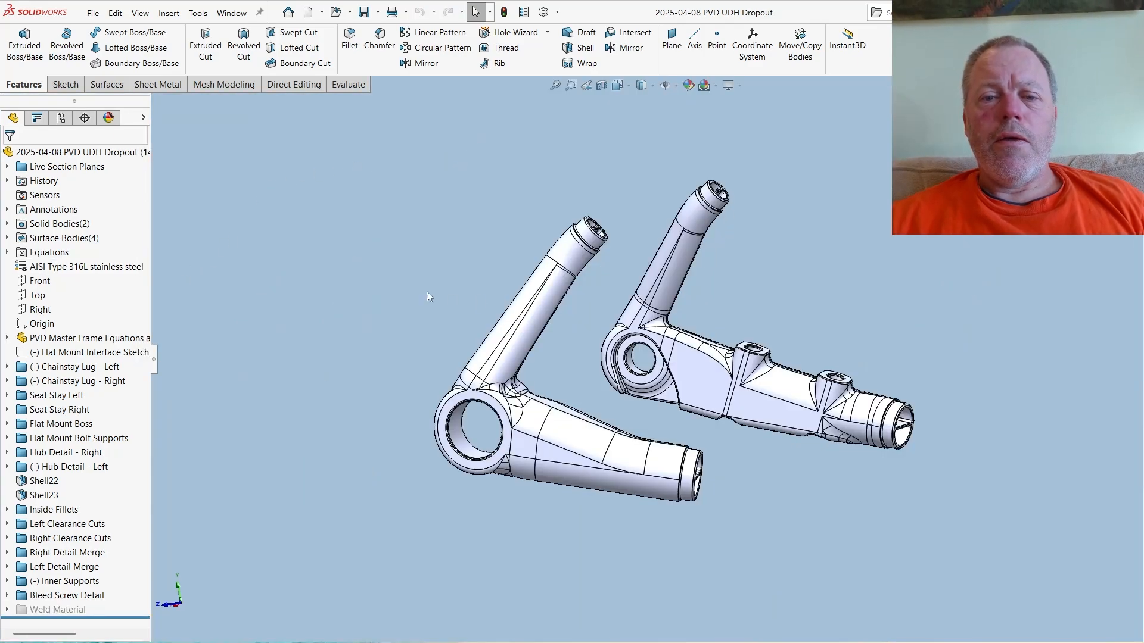
click(7, 339)
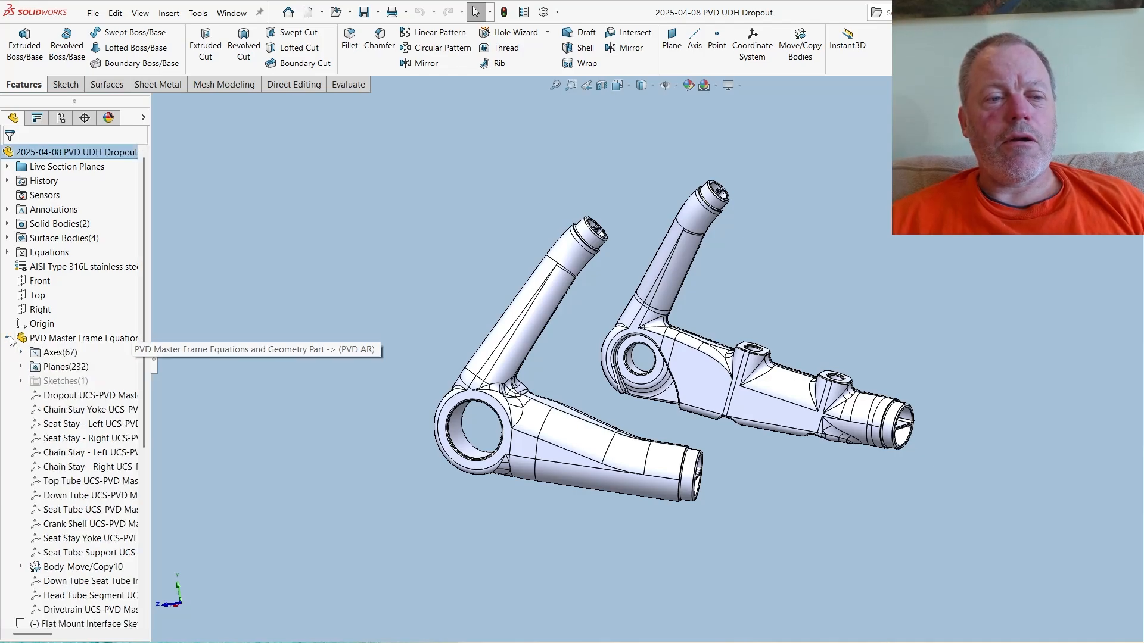
click(21, 366)
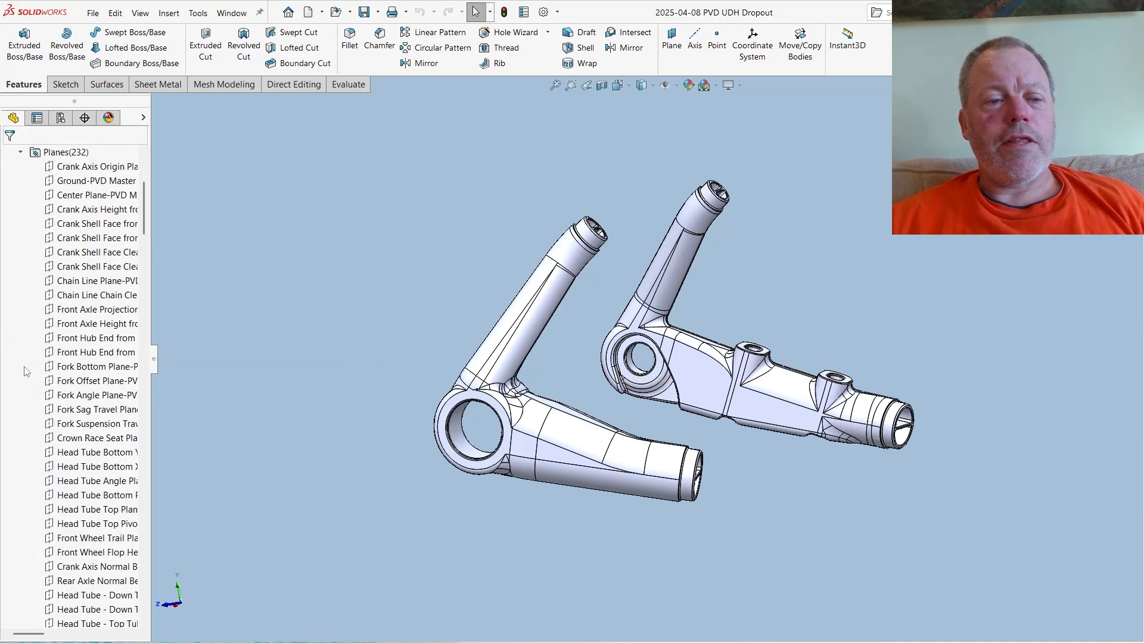
click(21, 153)
scroll(27, 257, up, 3)
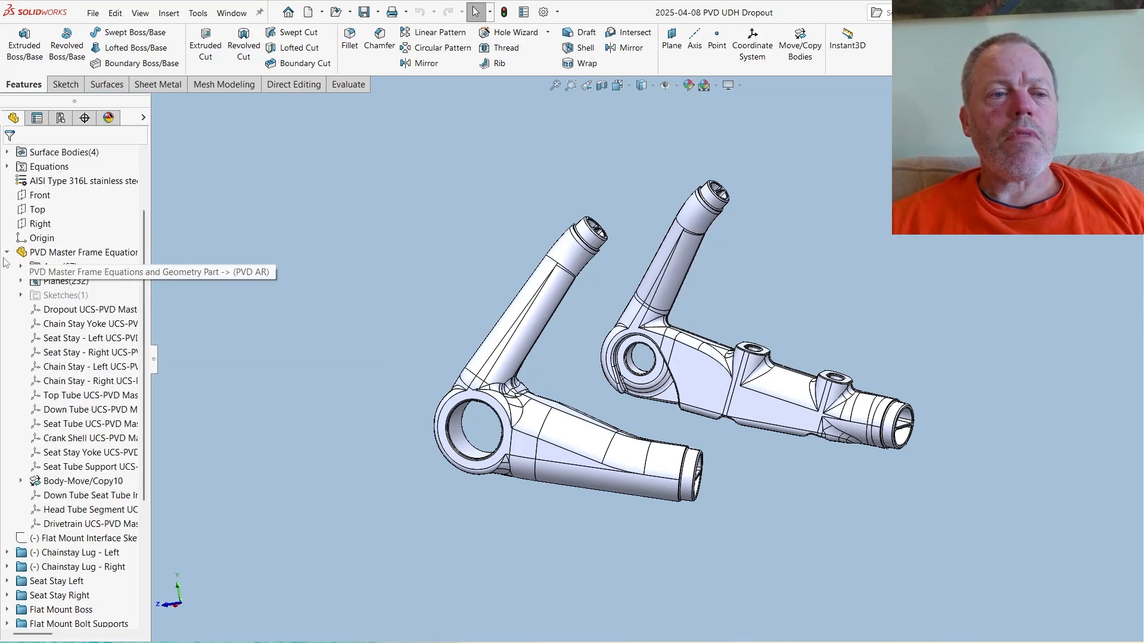
click(7, 253)
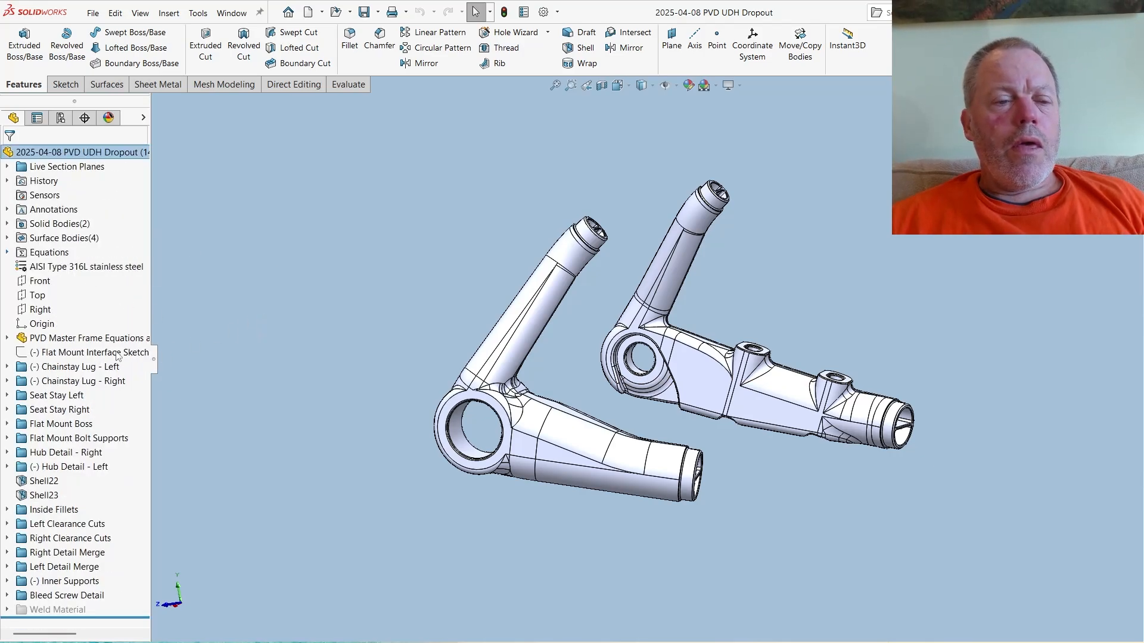
- Examine Sketch3300 under Boss-Extrude216 in the Chainstay Lug - Left folder, with the feature tree widened to show full names
click(8, 367)
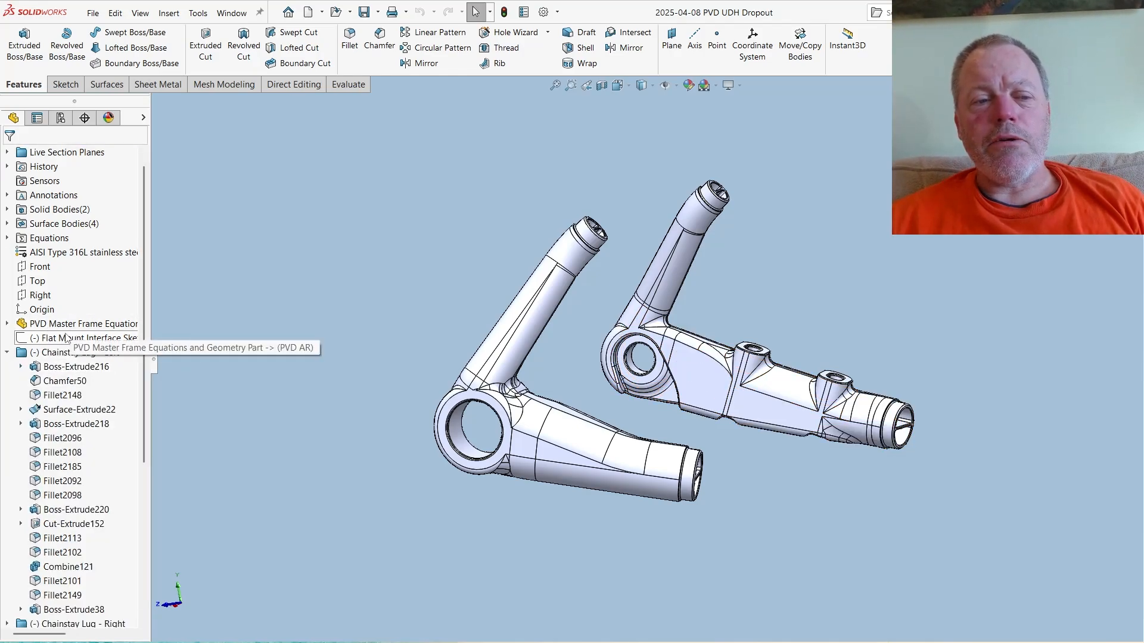
click(20, 367)
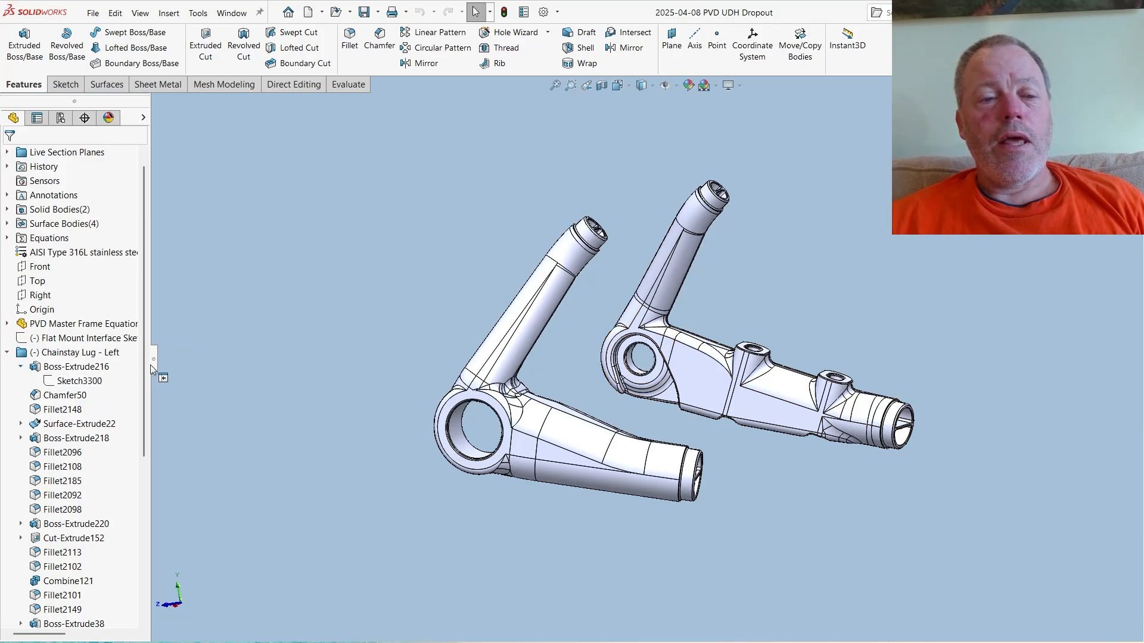
drag(150, 364, 427, 374)
click(75, 381)
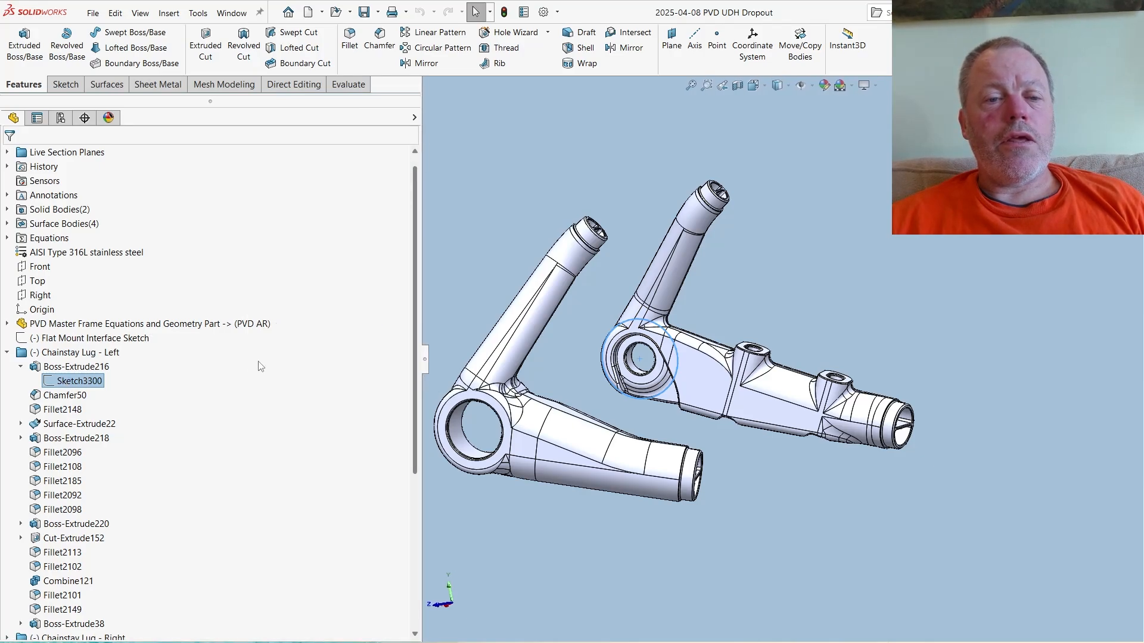
mouse_move(62, 383)
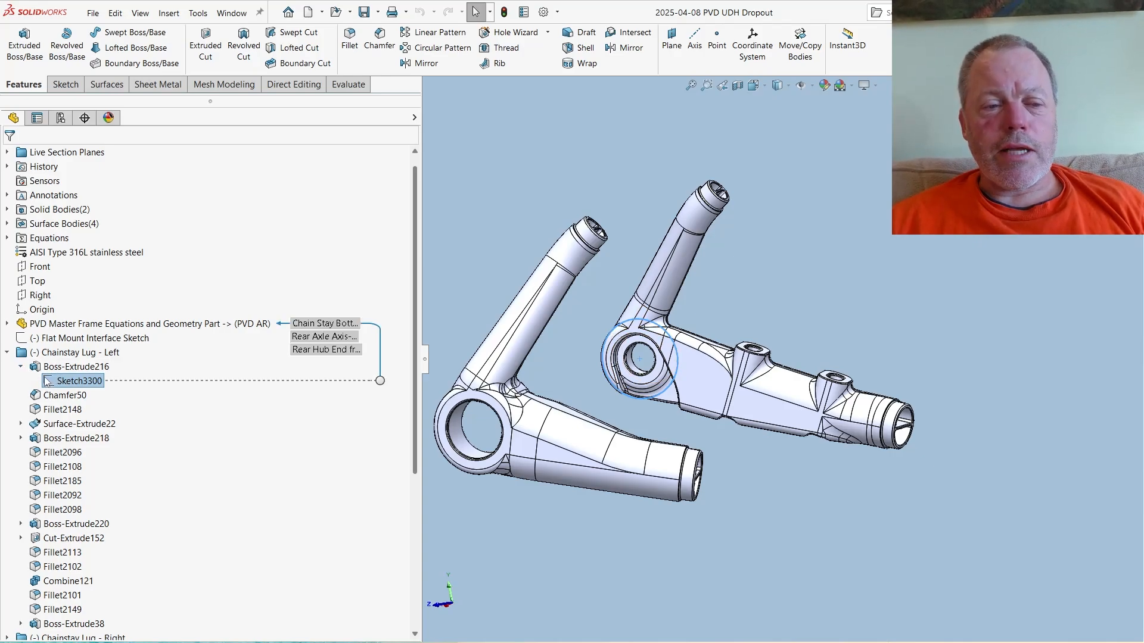
click(7, 353)
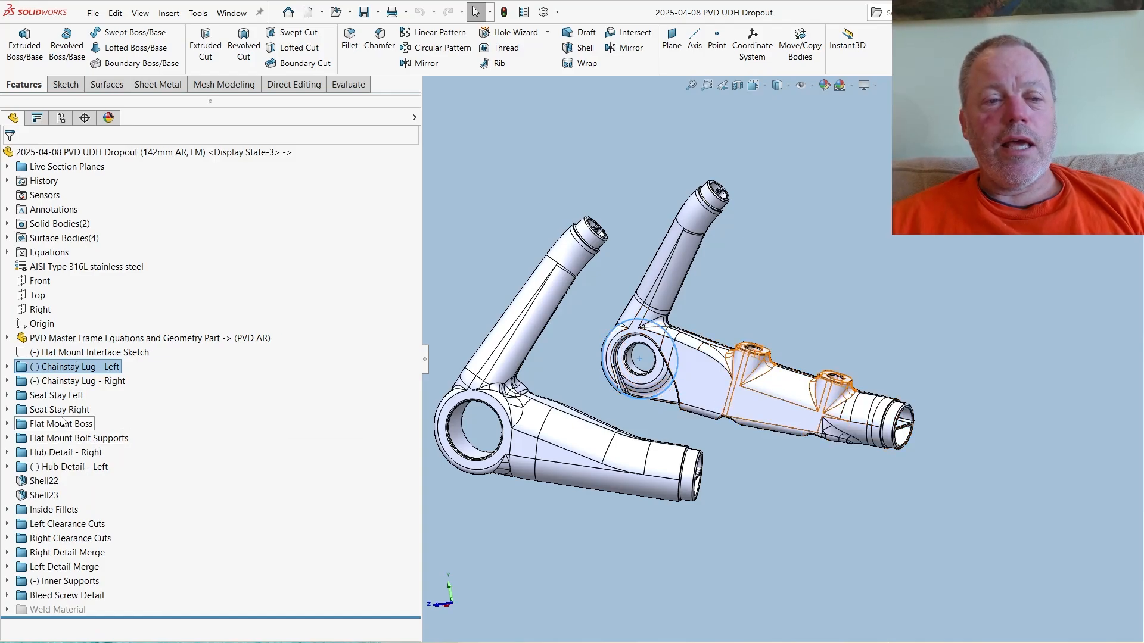
- Show both parts side by side and inspect the rear axle planes and Rear Axle Axis in the 2025-04-12 part
click(1117, 85)
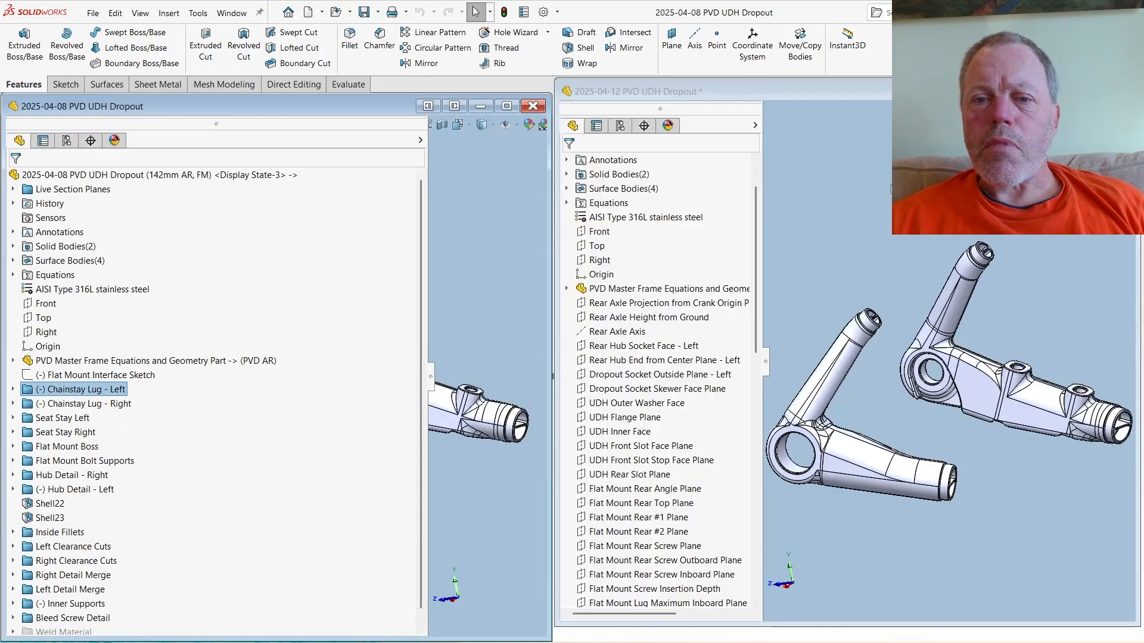
click(877, 189)
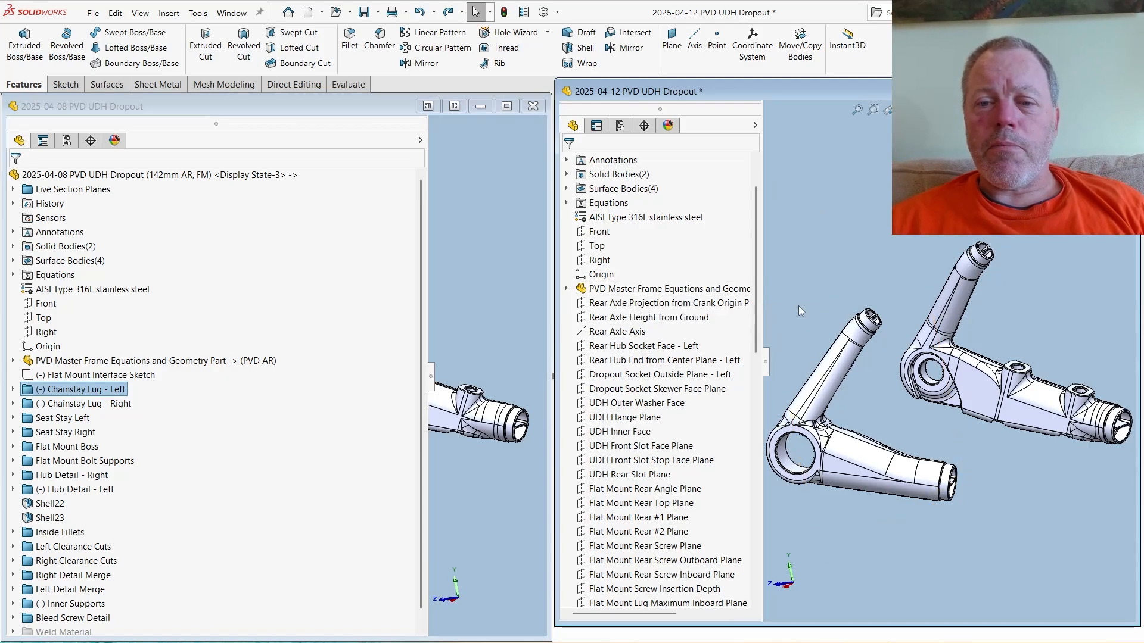
drag(763, 346, 878, 338)
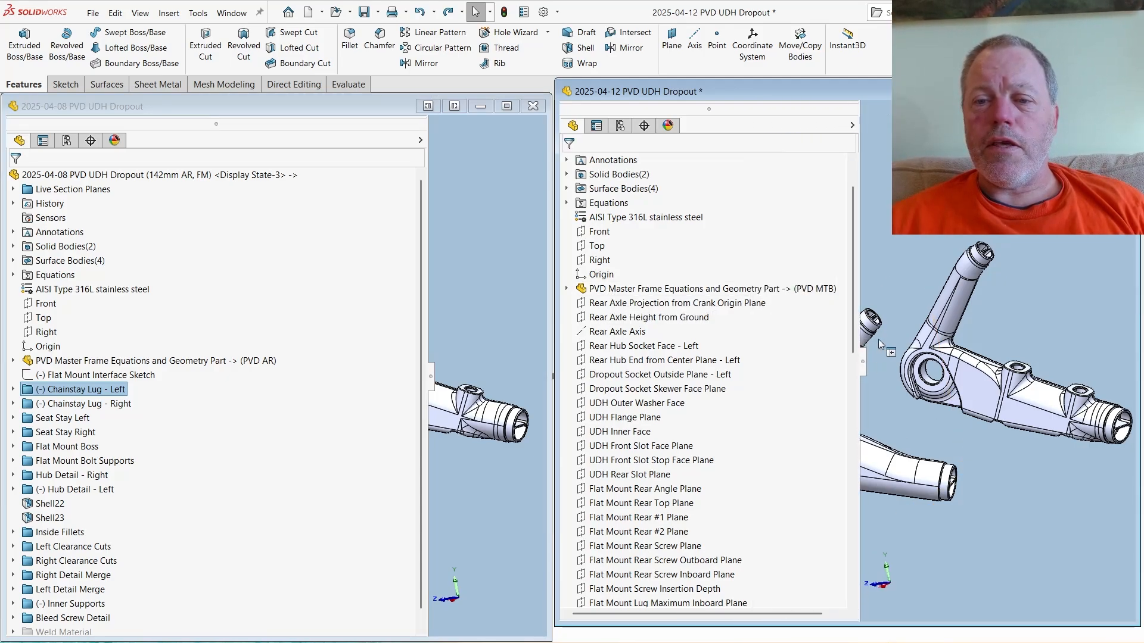
click(679, 303)
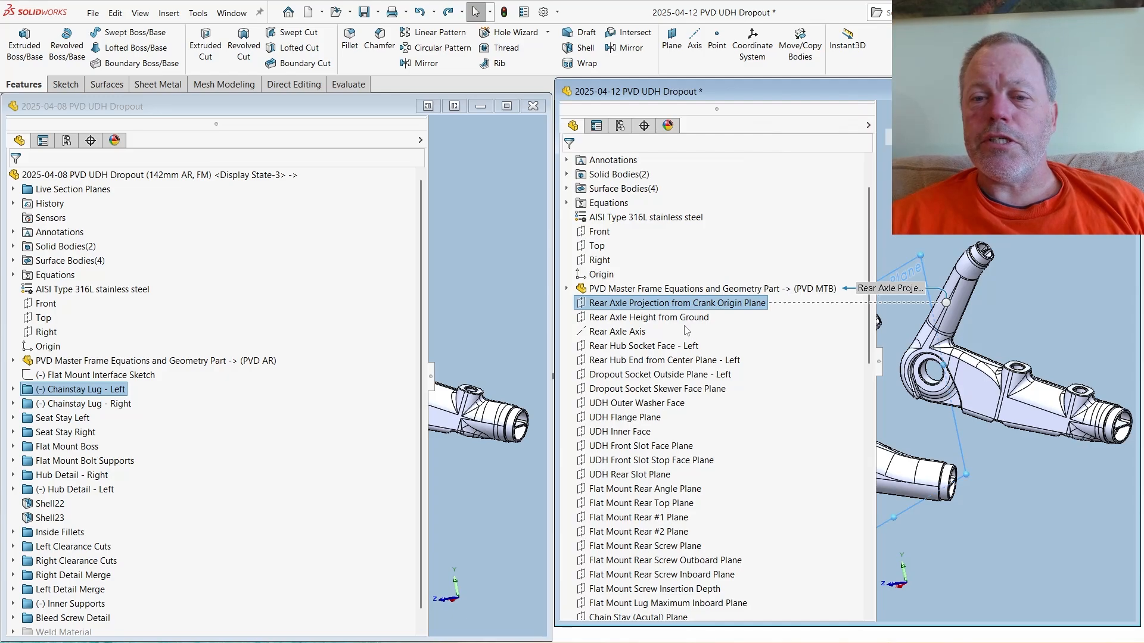
click(637, 318)
click(620, 332)
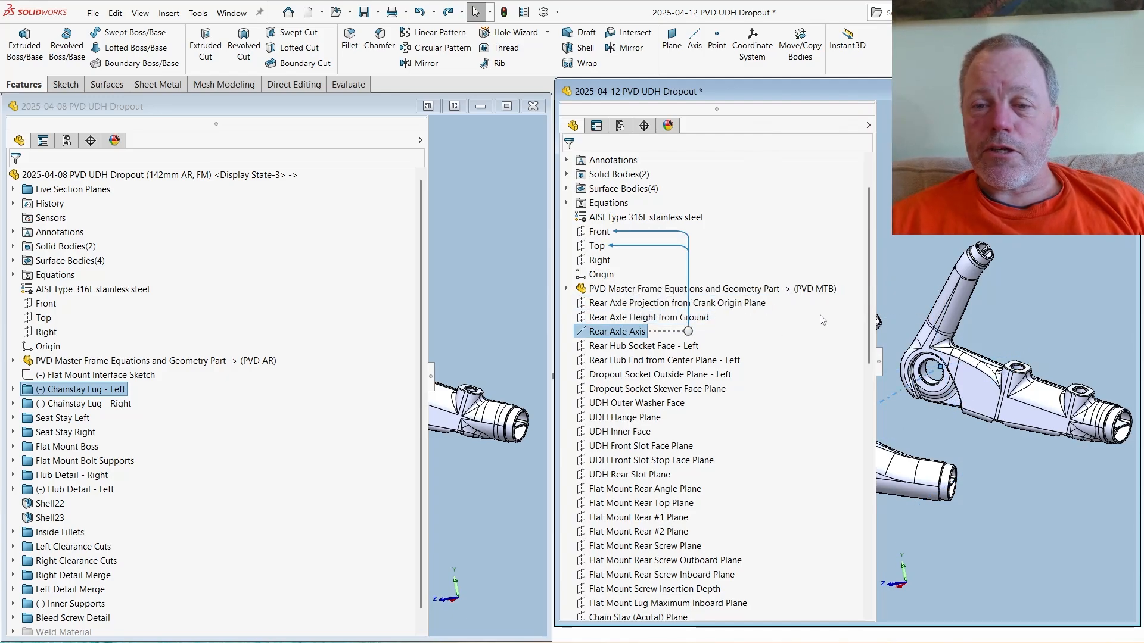
- Trace the parent references of Boss-Extrude216 in the 2025-04-12 part's Chainstay Lug - Left folder back to Rear Hub Socket Face - Left
scroll(853, 510, down, 12)
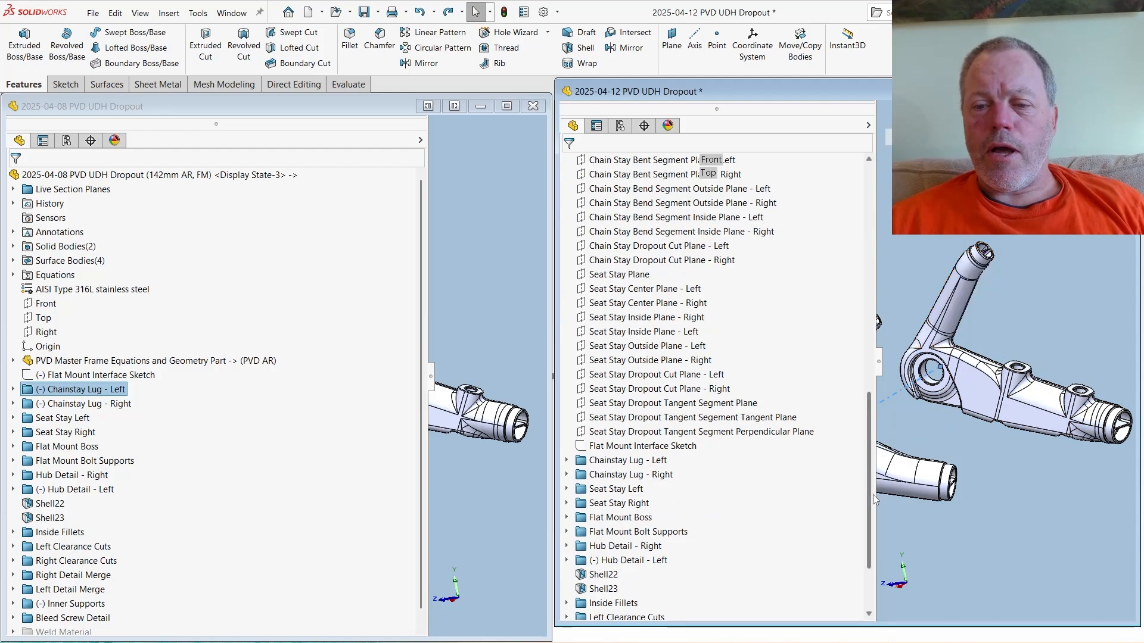
scroll(865, 524, down, 2)
scroll(867, 507, up, 4)
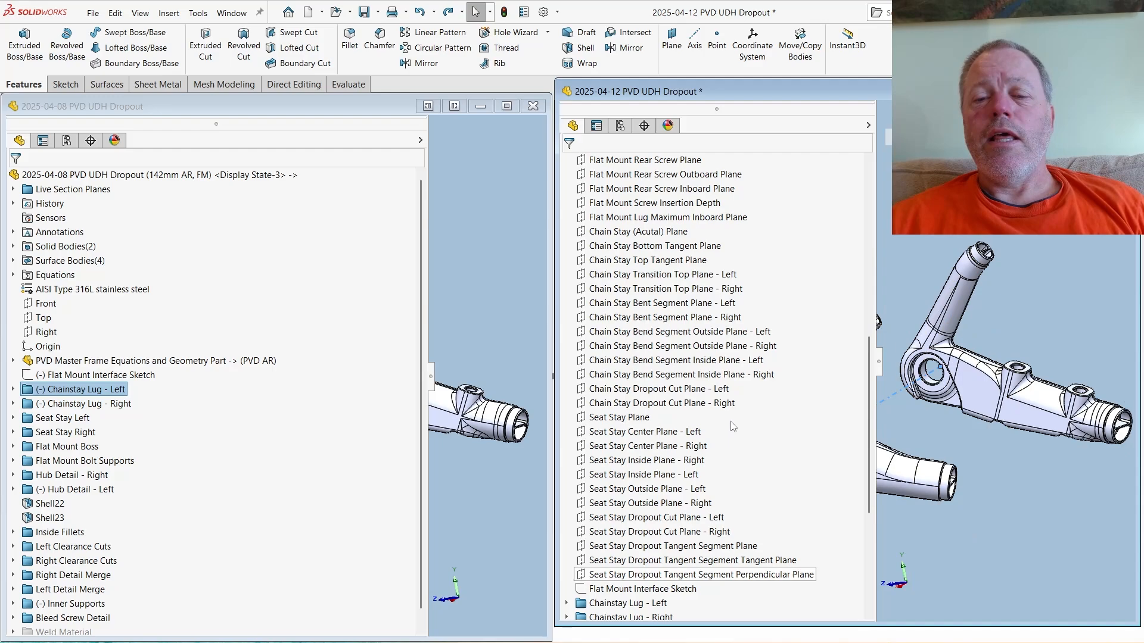
scroll(674, 447, down, 3)
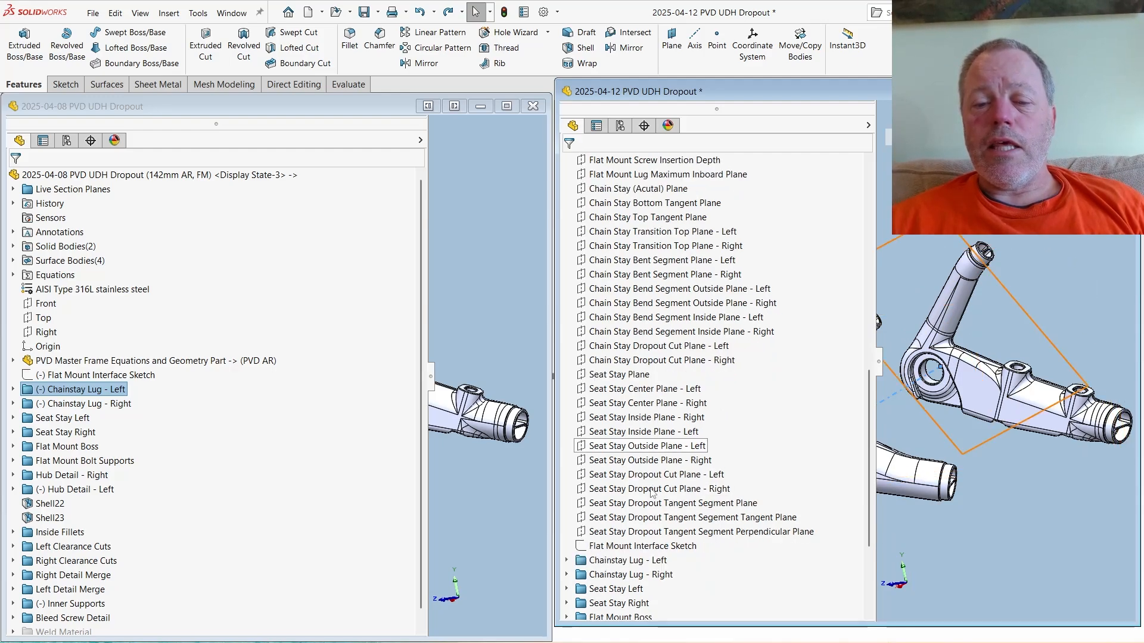
click(567, 476)
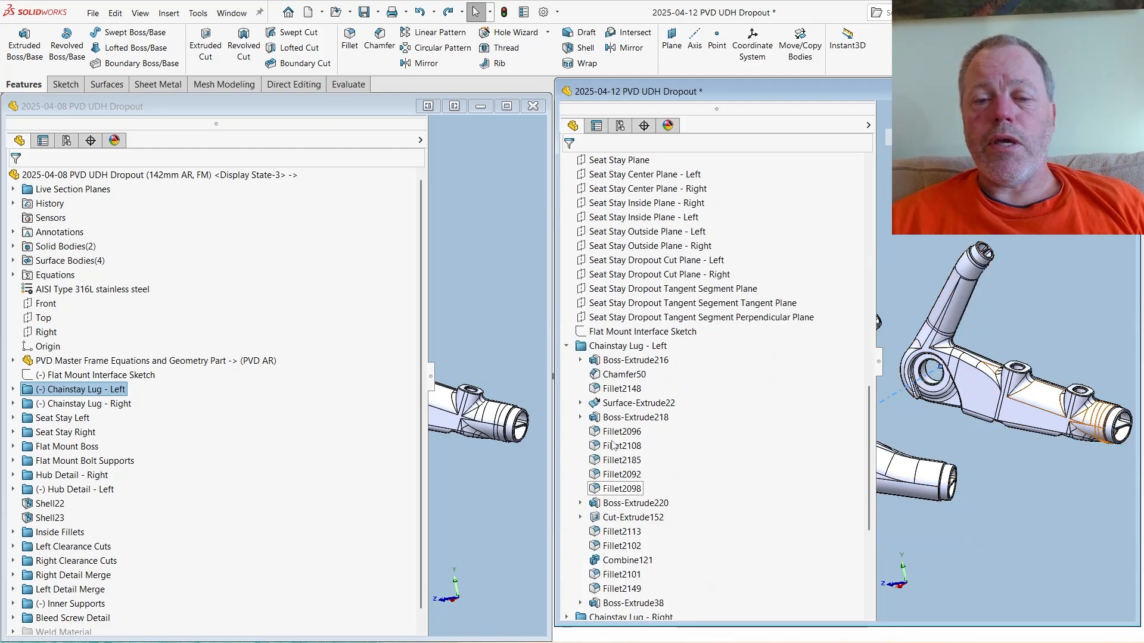
click(621, 361)
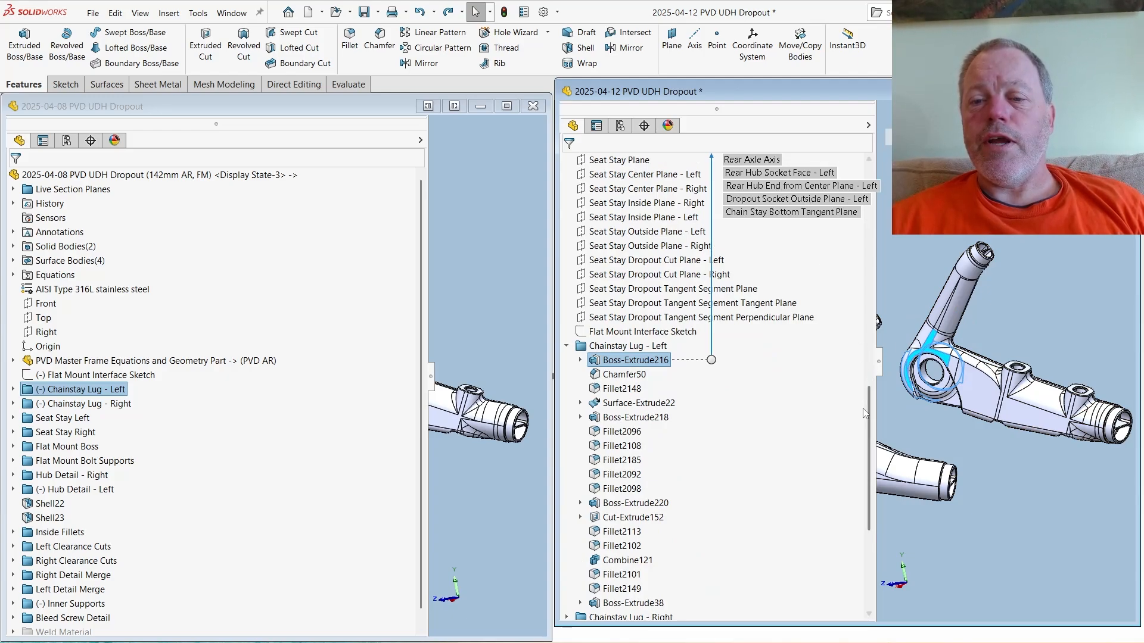
drag(870, 401, 869, 234)
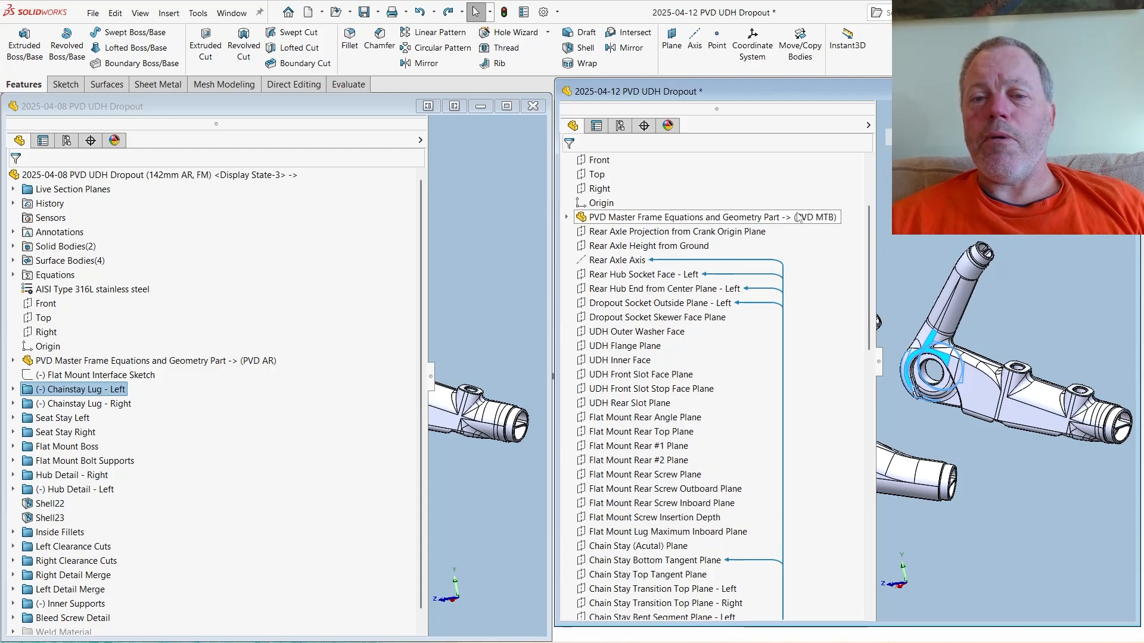
click(671, 278)
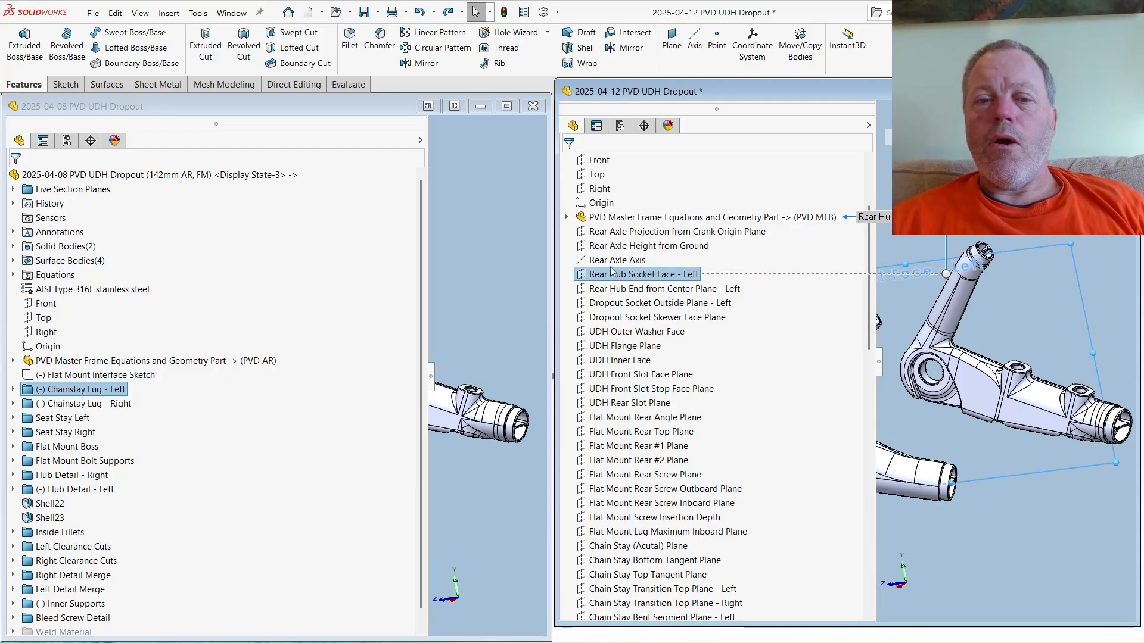
- Narrow the feature trees of both parts to uncover their models and clear the plane selection in the 2025-04-12 part
drag(427, 361, 205, 409)
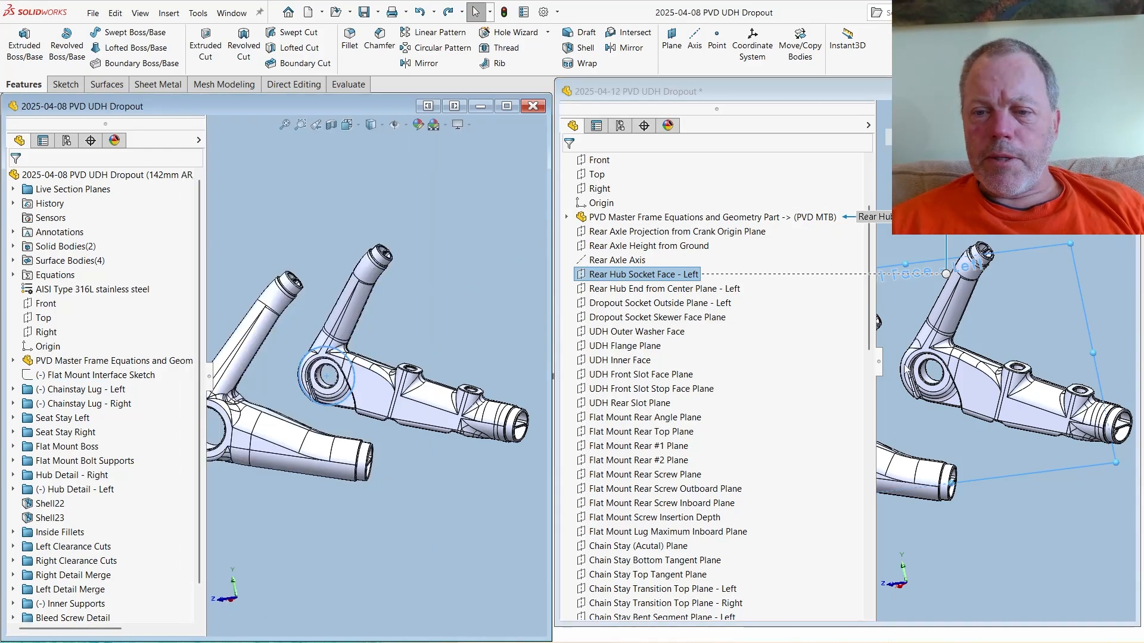
click(776, 393)
drag(878, 393, 746, 395)
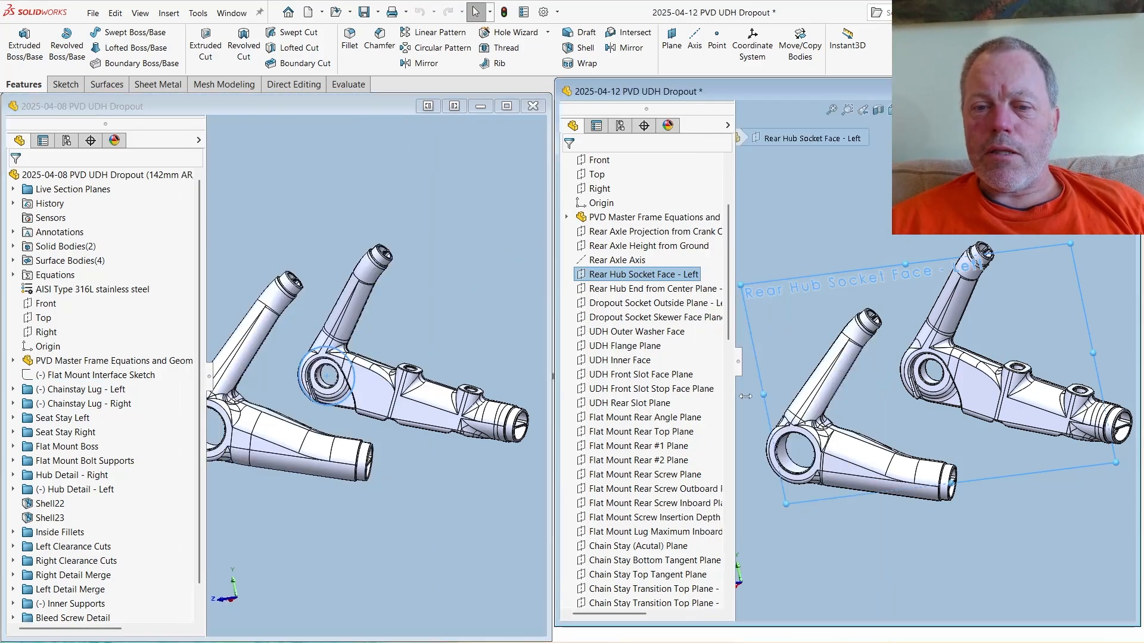
click(467, 248)
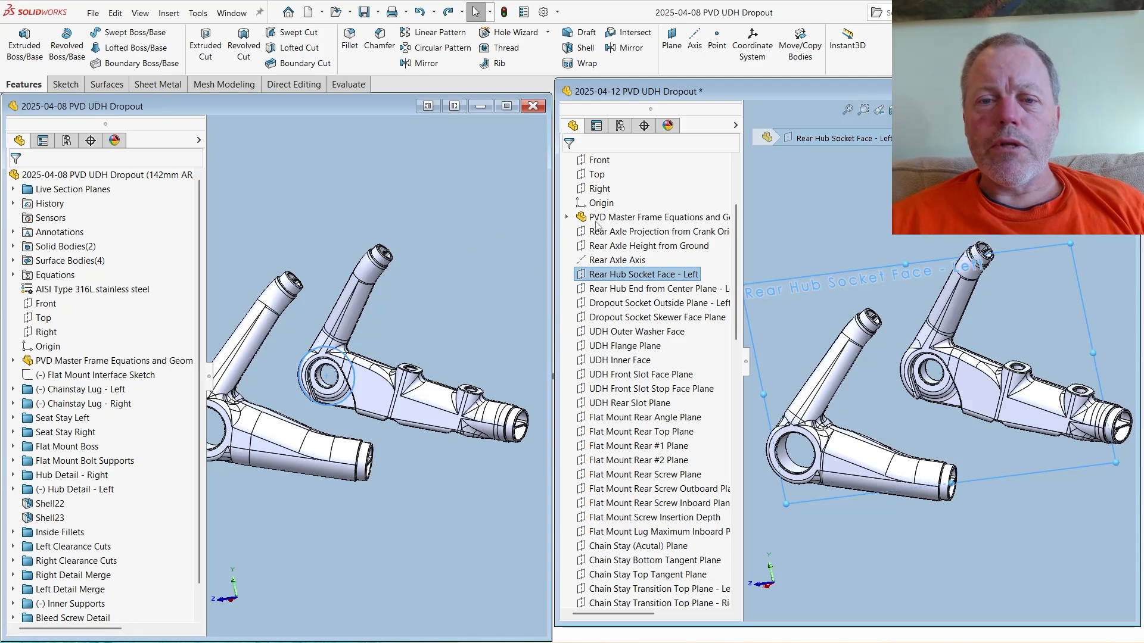
click(805, 218)
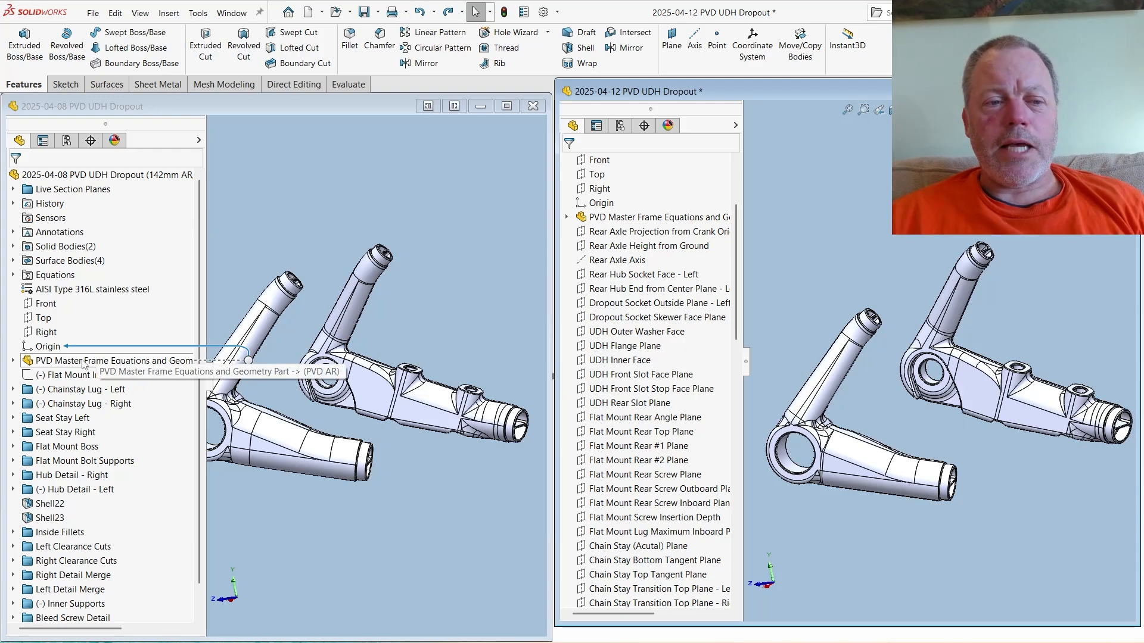
- Delete the PVD Master Frame Equations and Geometry Part feature with its dependent items from the 2025-04-08 dropout part, keeping absorbed features unchecked
click(327, 223)
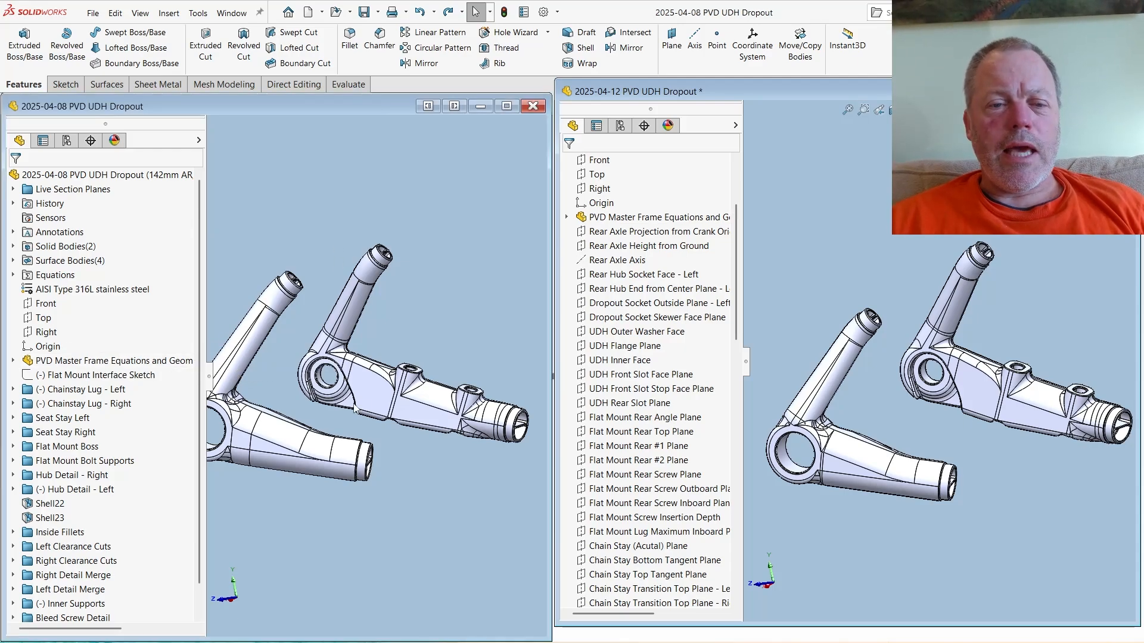
scroll(384, 390, up, 2)
middle_drag(384, 390, 402, 387)
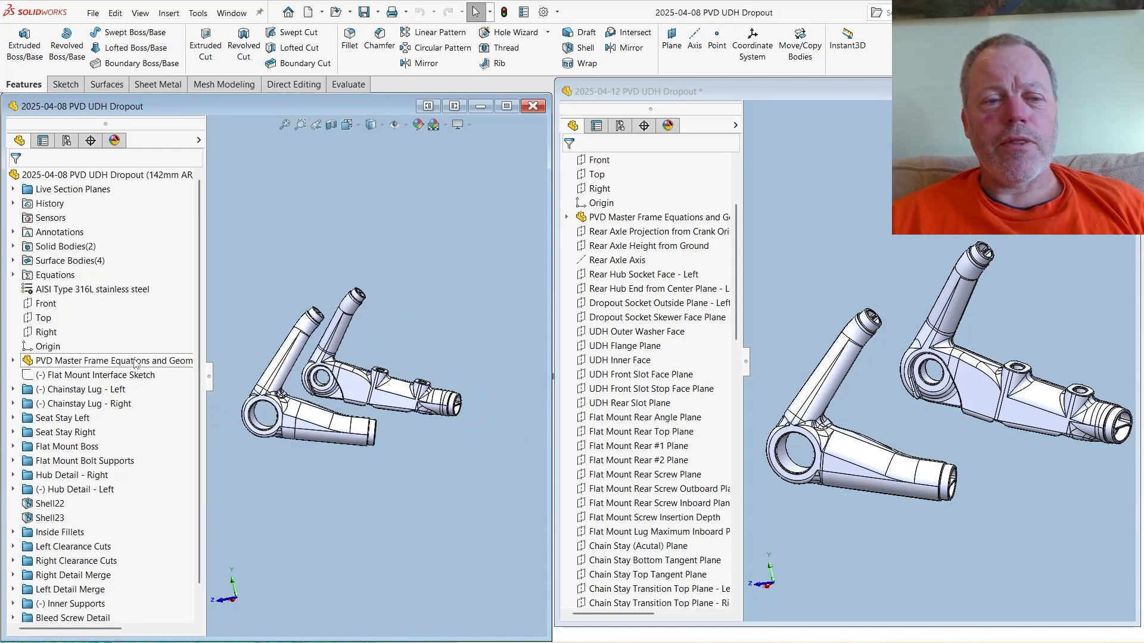
mouse_move(135, 363)
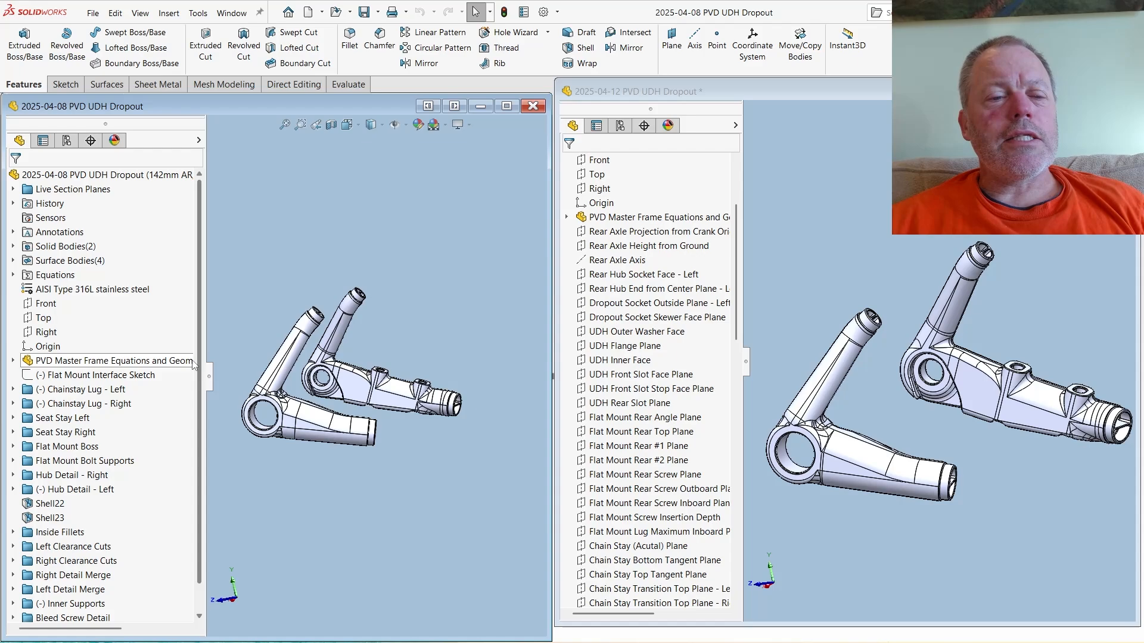
right_click(151, 364)
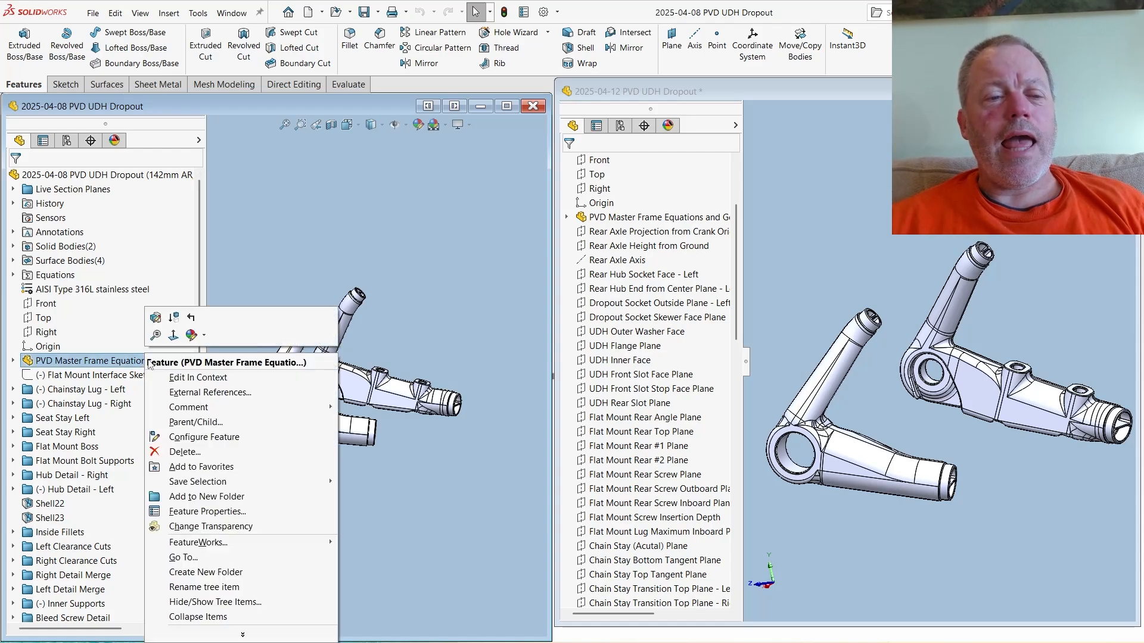
click(179, 453)
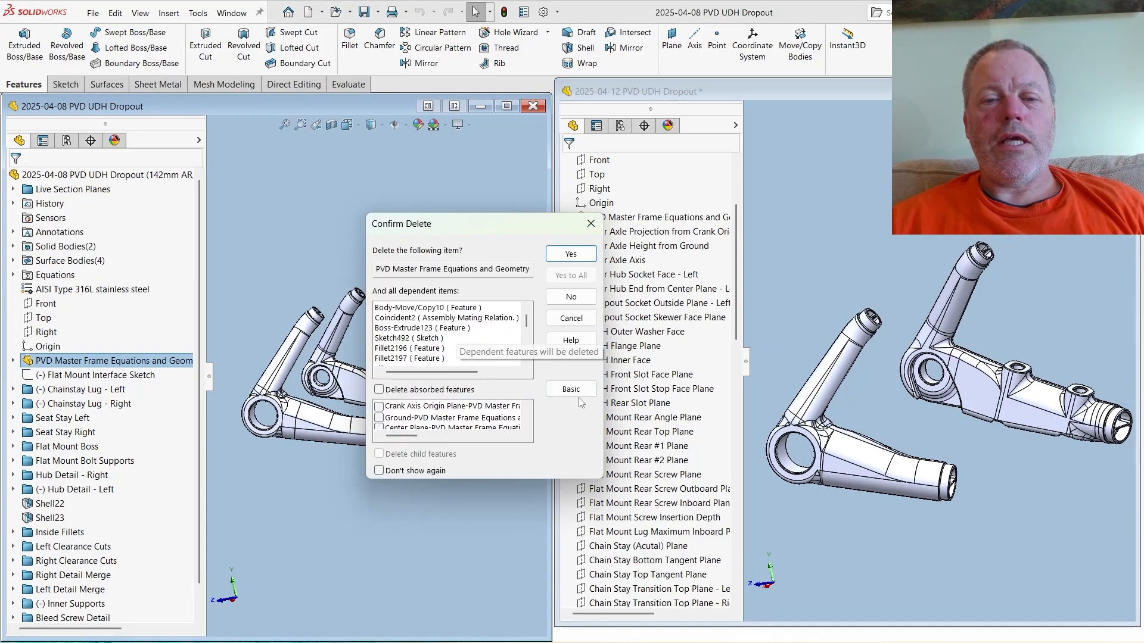
click(558, 389)
click(557, 389)
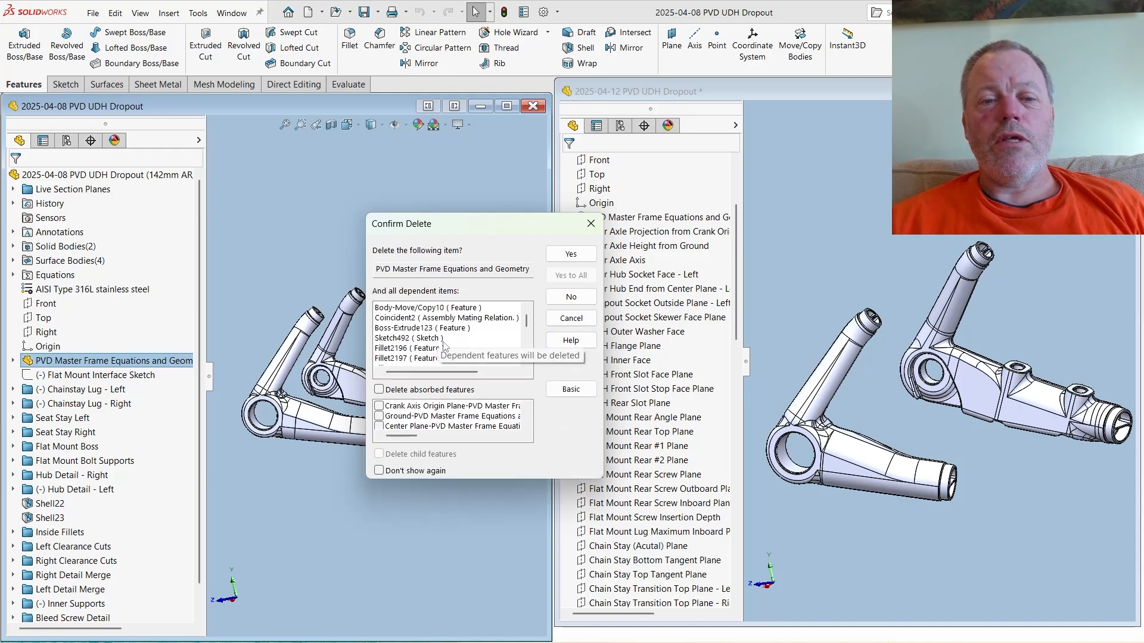
click(561, 254)
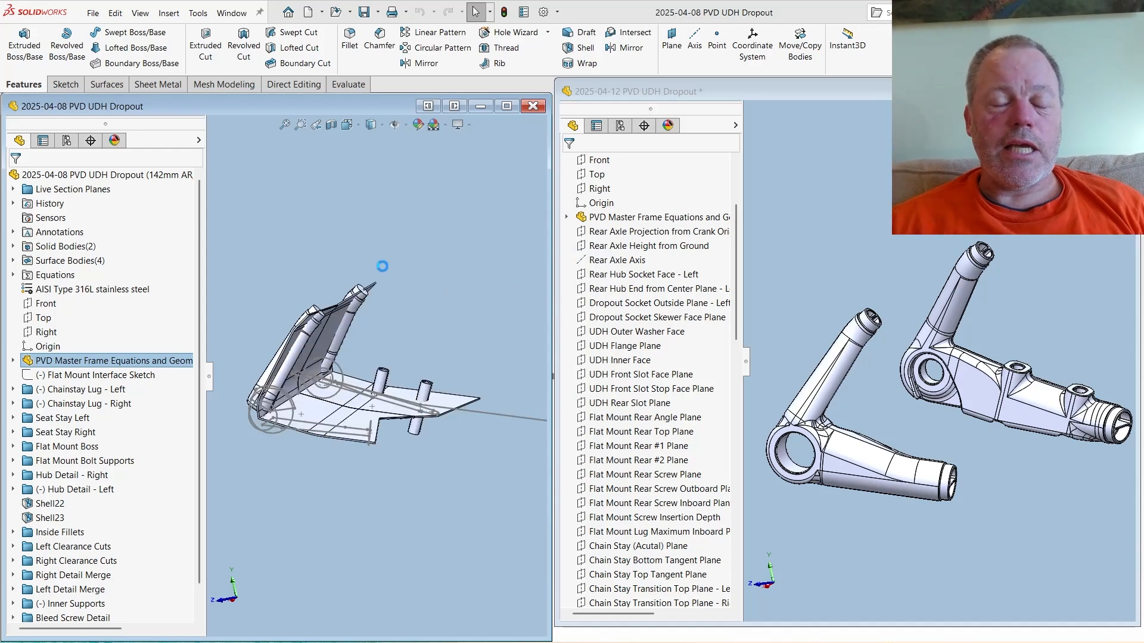
mouse_move(356, 378)
middle_down()
mouse_move(279, 388)
mouse_move(314, 457)
mouse_move(407, 379)
mouse_move(393, 381)
middle_up()
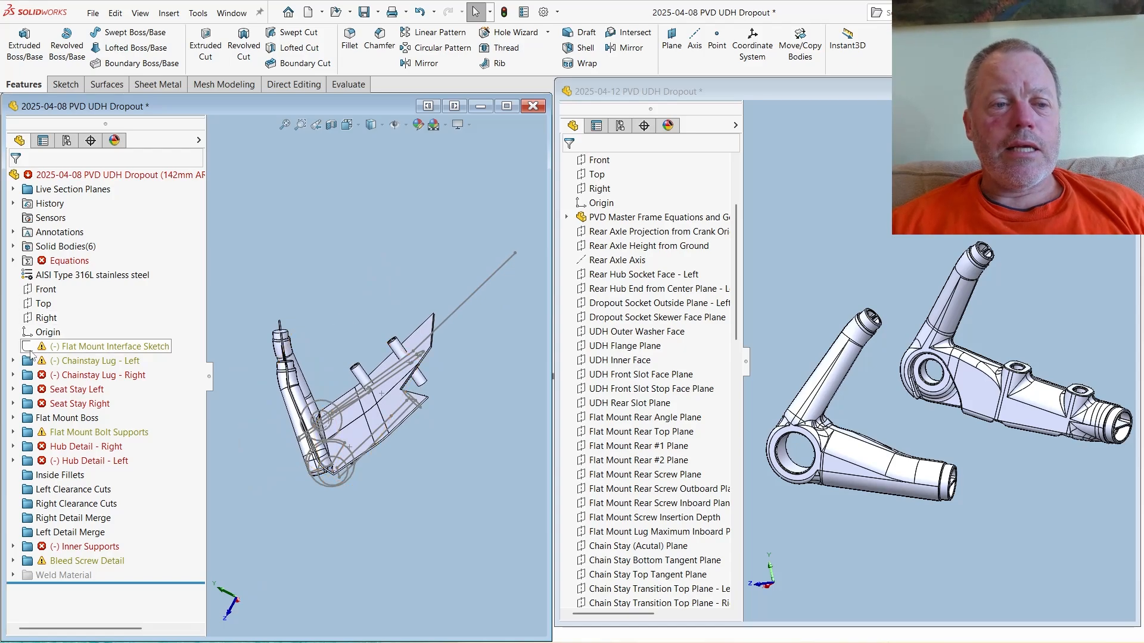
- Inspect the Chainstay Lug - Left sketches and the remaining model geometry in the 2025-04-08 dropout part
click(13, 360)
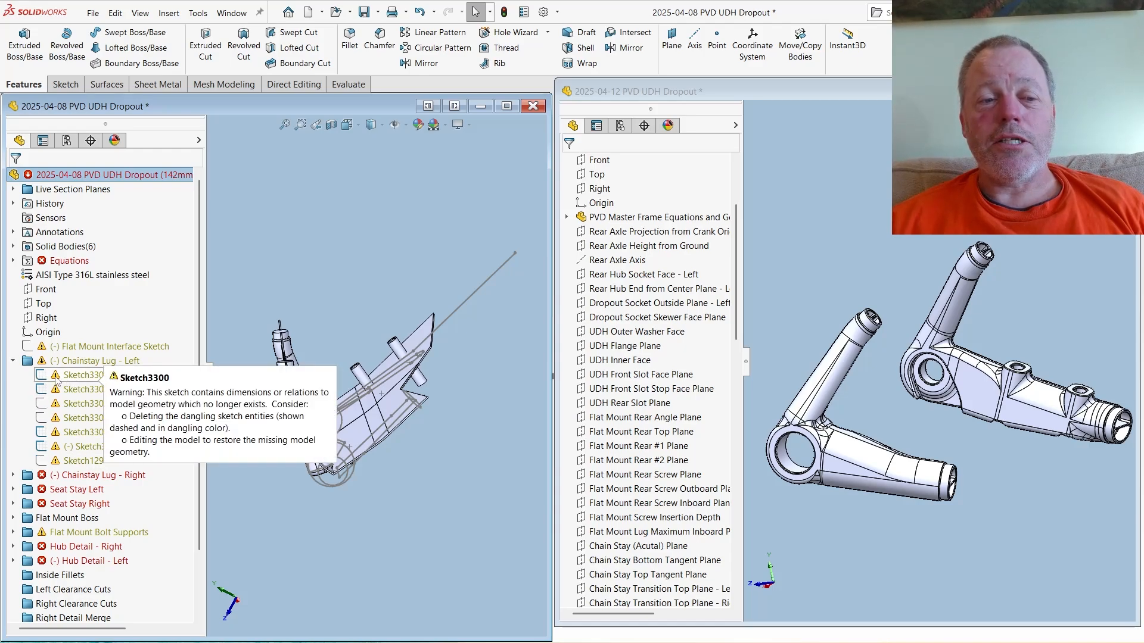
click(13, 361)
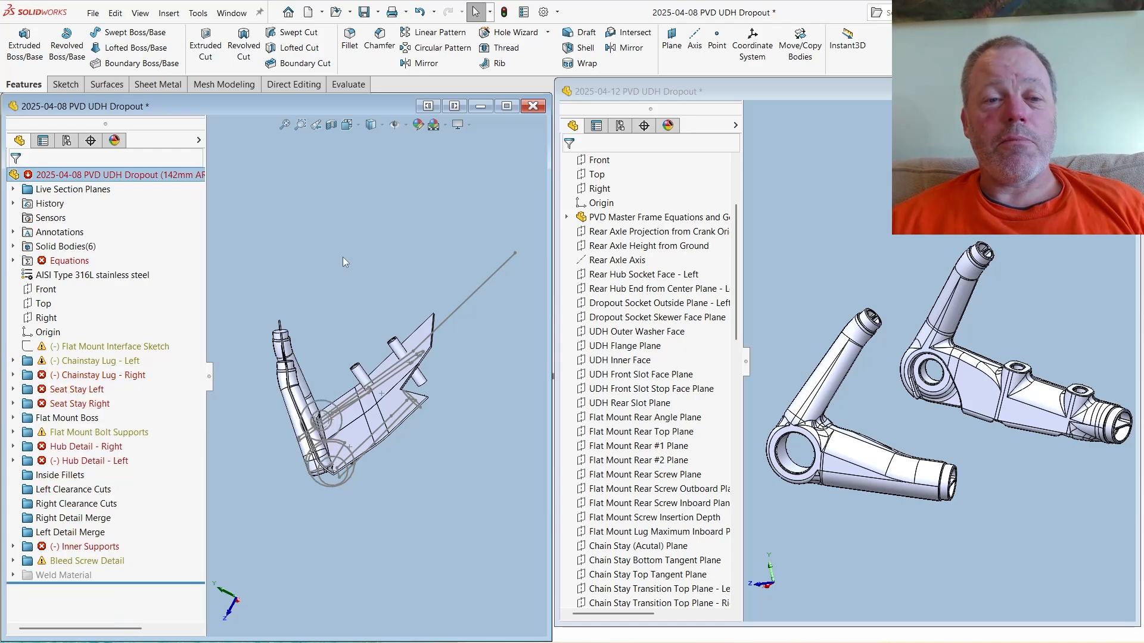
middle_drag(371, 241, 336, 362)
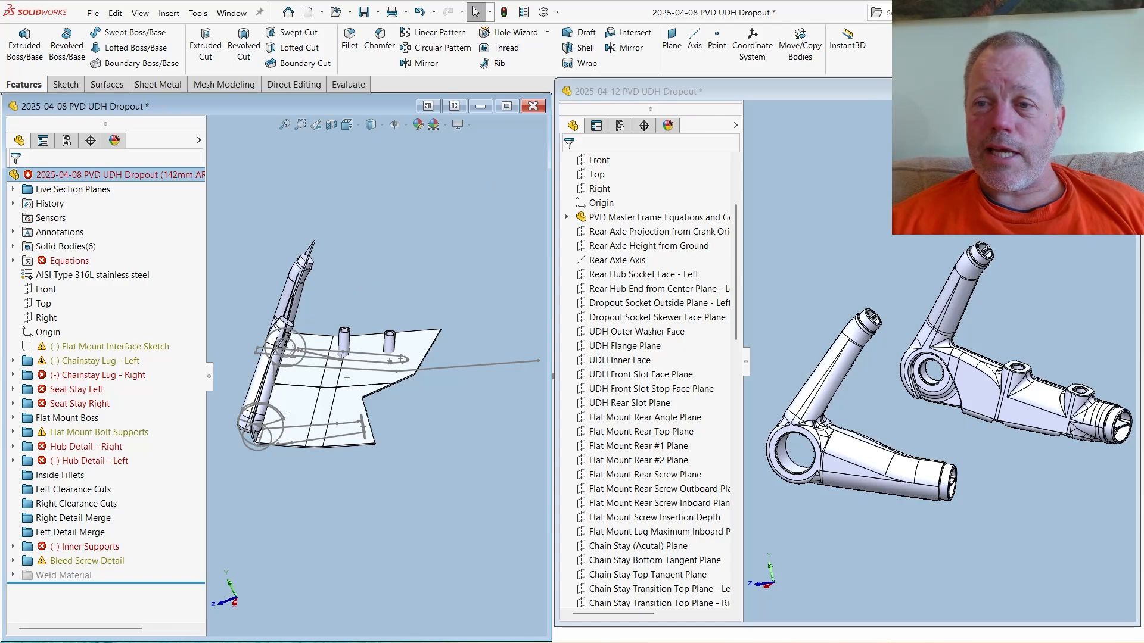
- Maximize the 2025-04-12 dropout part and delete its PVD Master Frame Equations and Geometry Part feature with dependent items, keeping absorbed features unchecked
click(1097, 91)
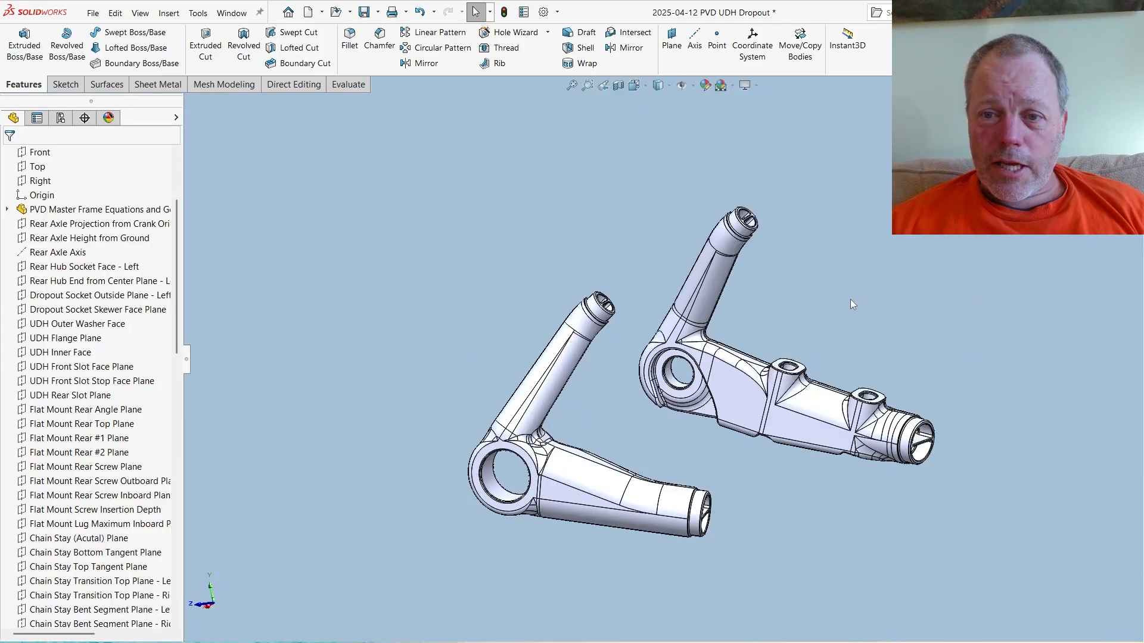
key(f)
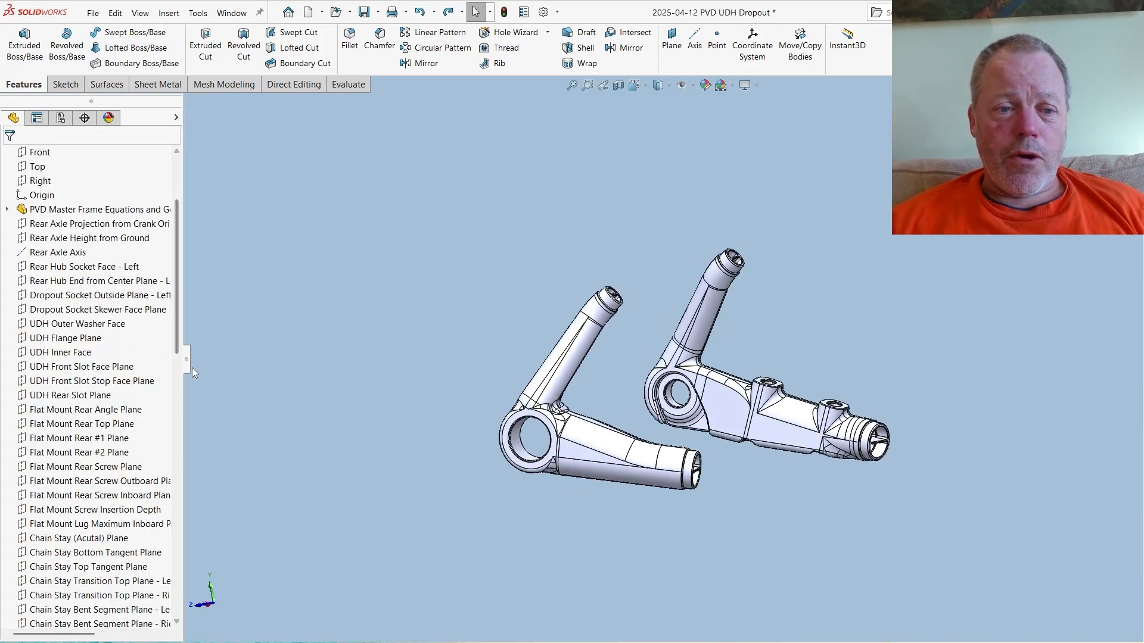
drag(192, 367, 357, 357)
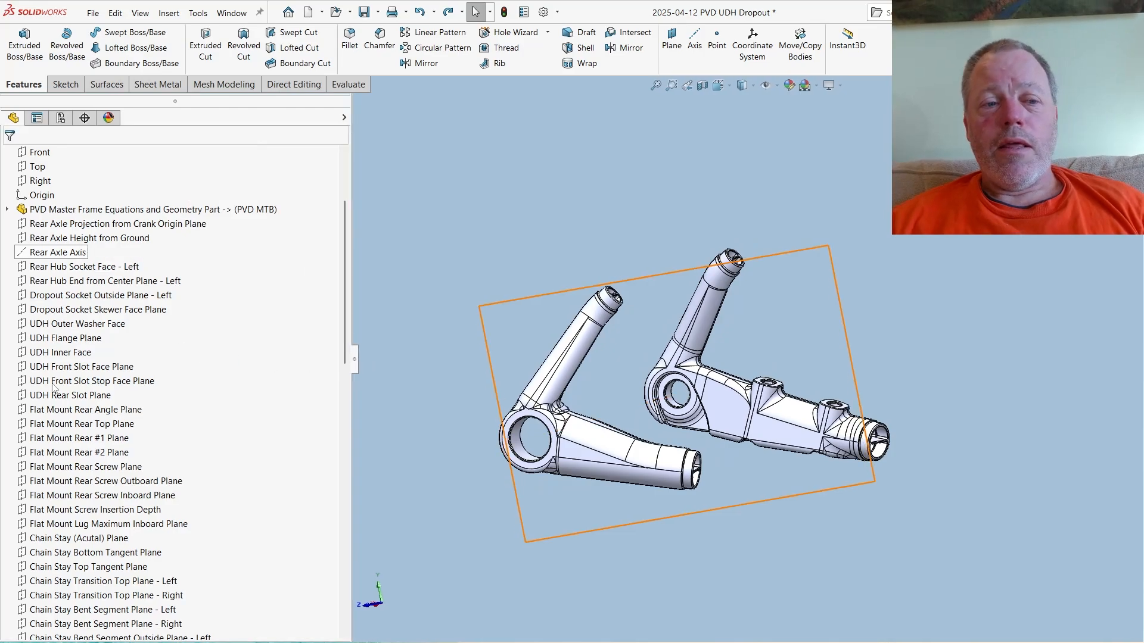
right_click(131, 212)
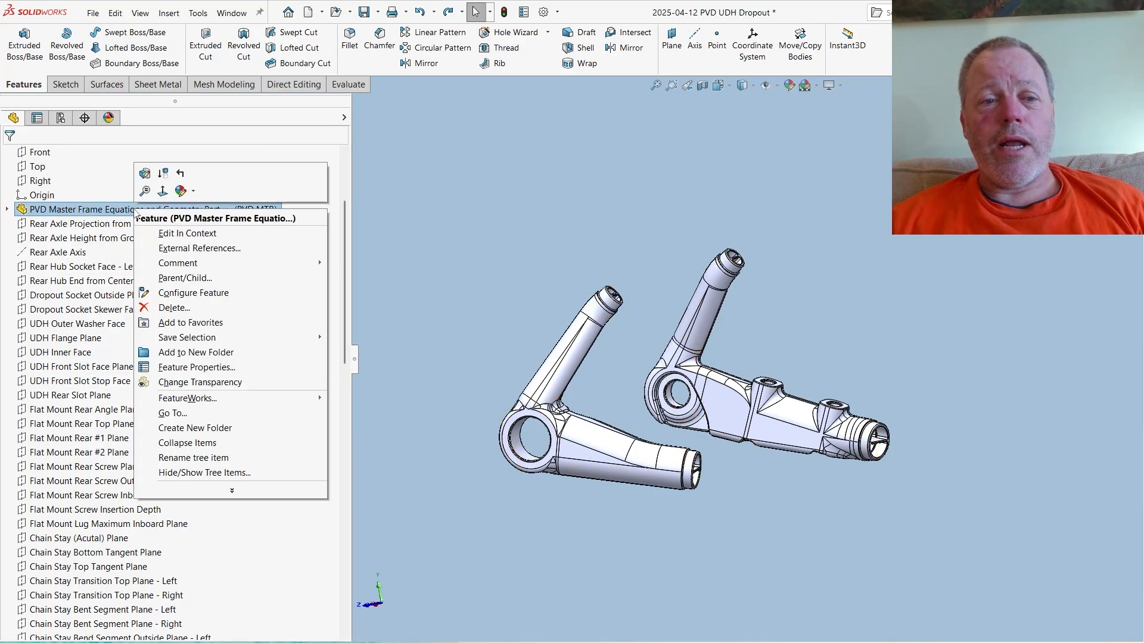
click(190, 309)
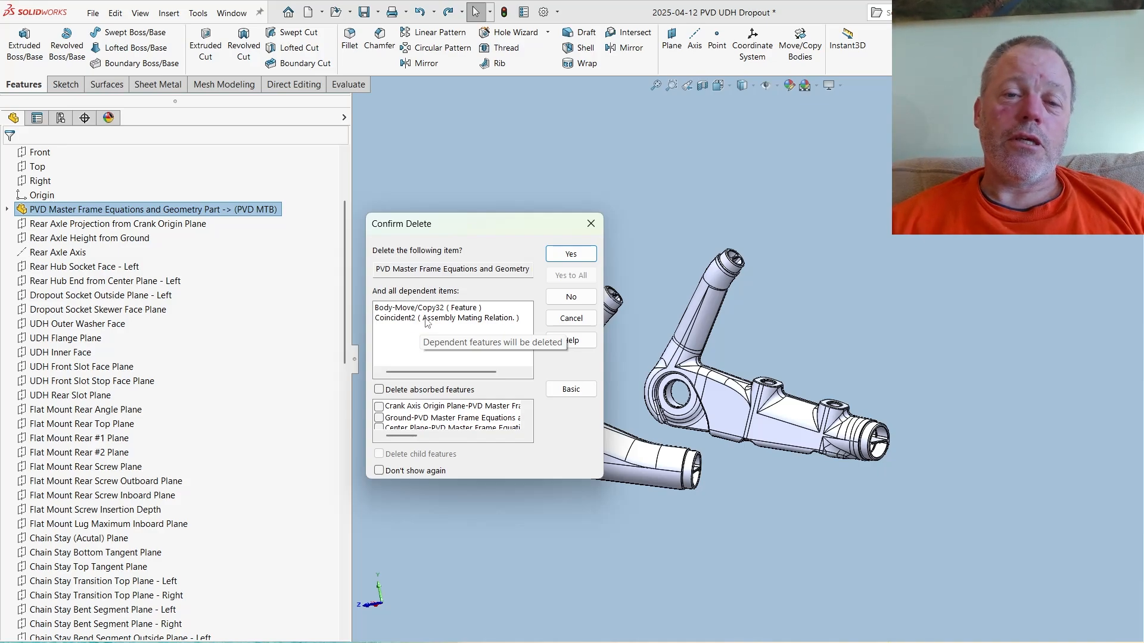
click(587, 256)
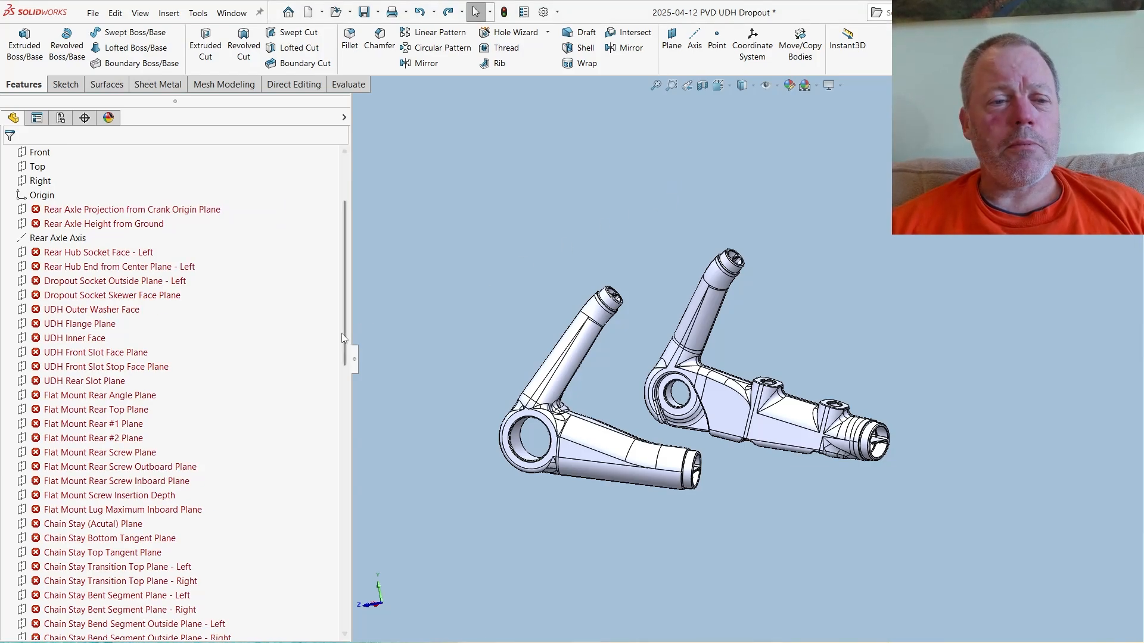
- Examine the 2025-04-12 part's reference planes, feature folders and model for effects of the deletion, collapsing the Chainstay Lug - Left folder
mouse_move(345, 325)
mouse_down()
mouse_move(356, 302)
mouse_move(356, 314)
mouse_up()
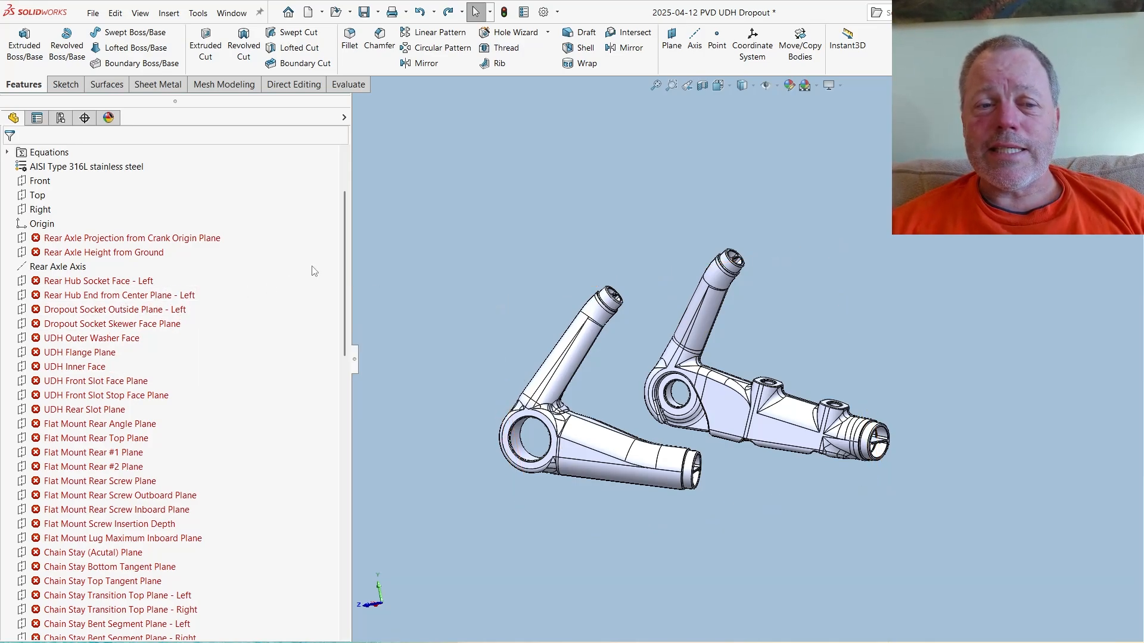
drag(347, 258, 360, 437)
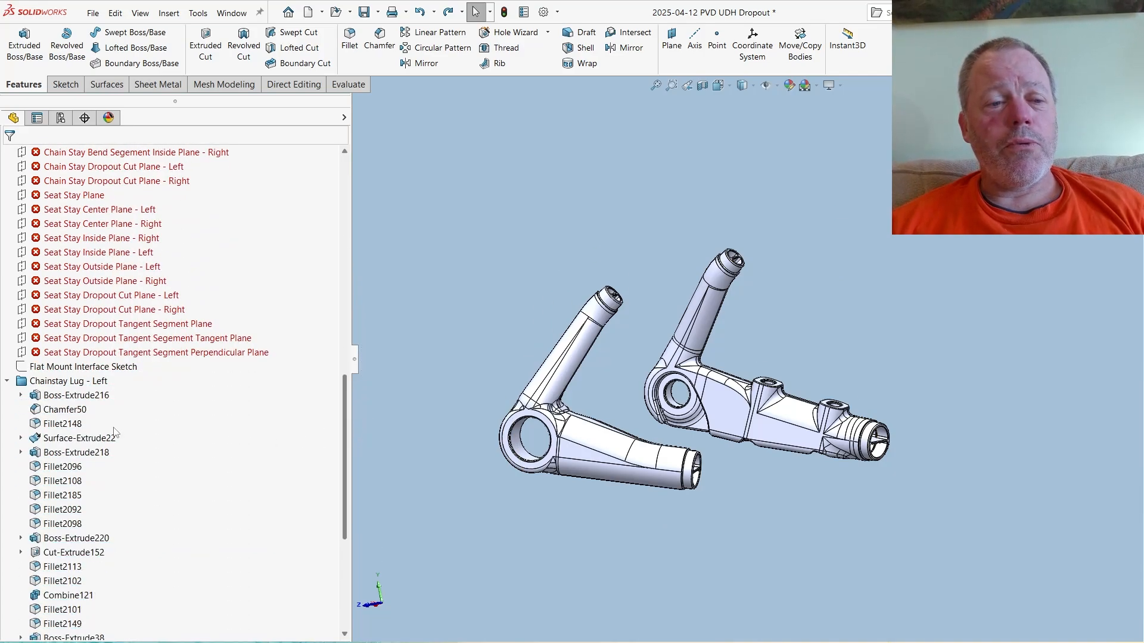
click(7, 382)
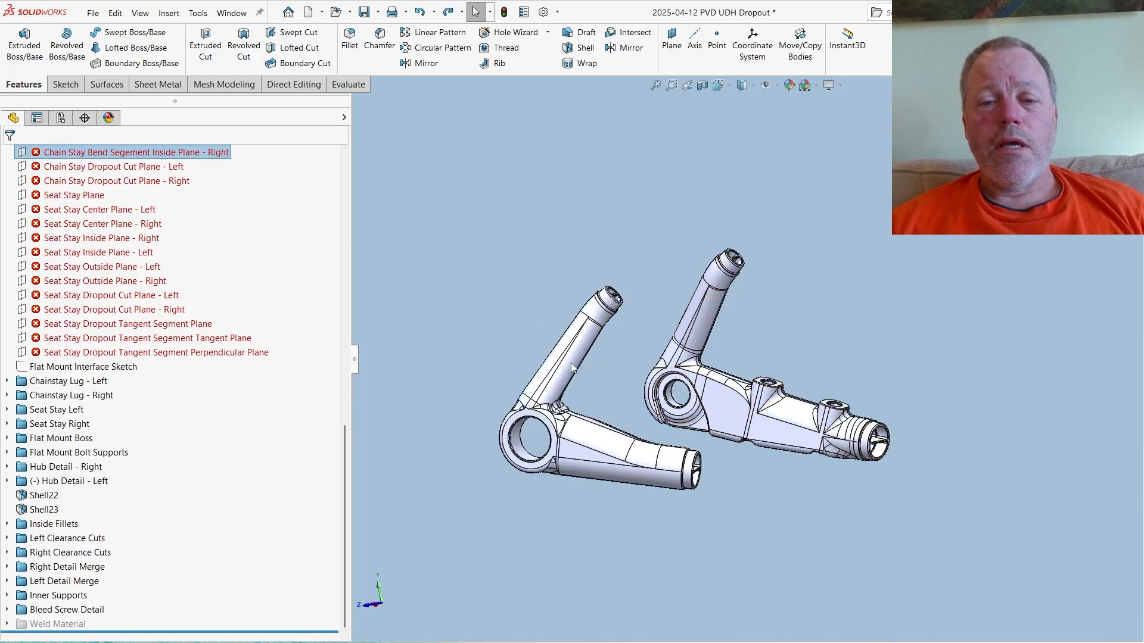
middle_drag(577, 301, 596, 325)
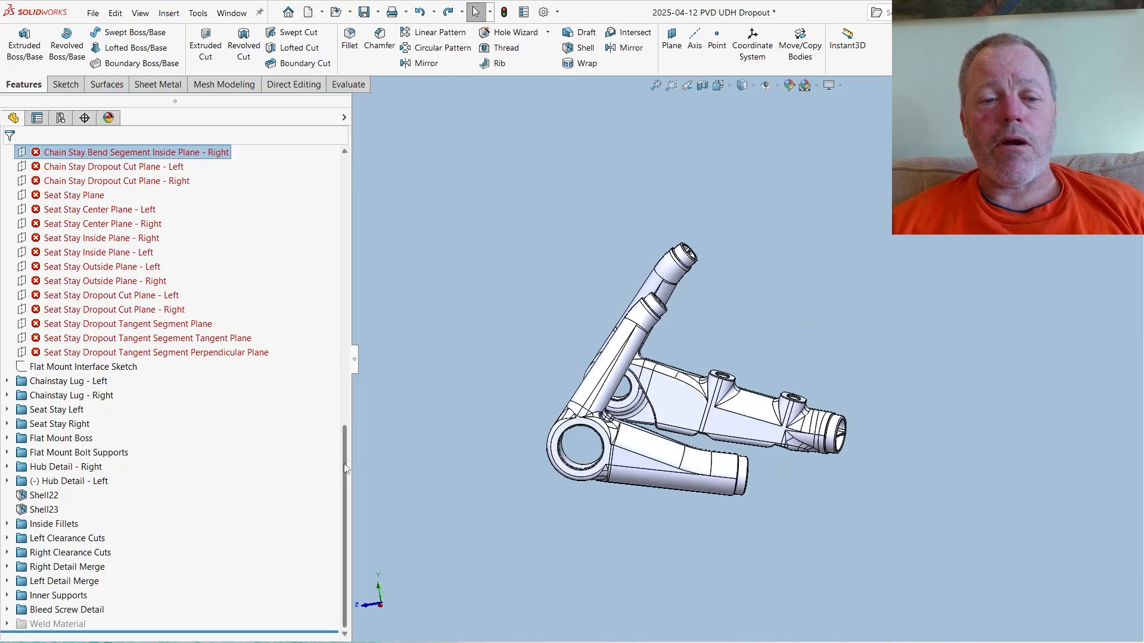
drag(346, 468, 348, 214)
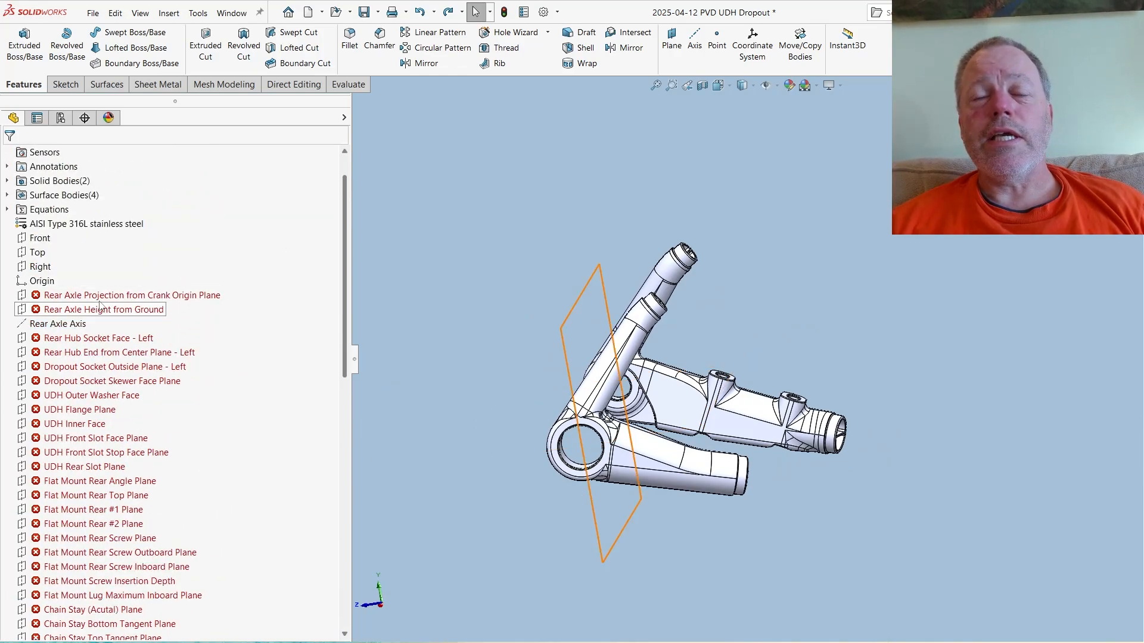
mouse_move(109, 295)
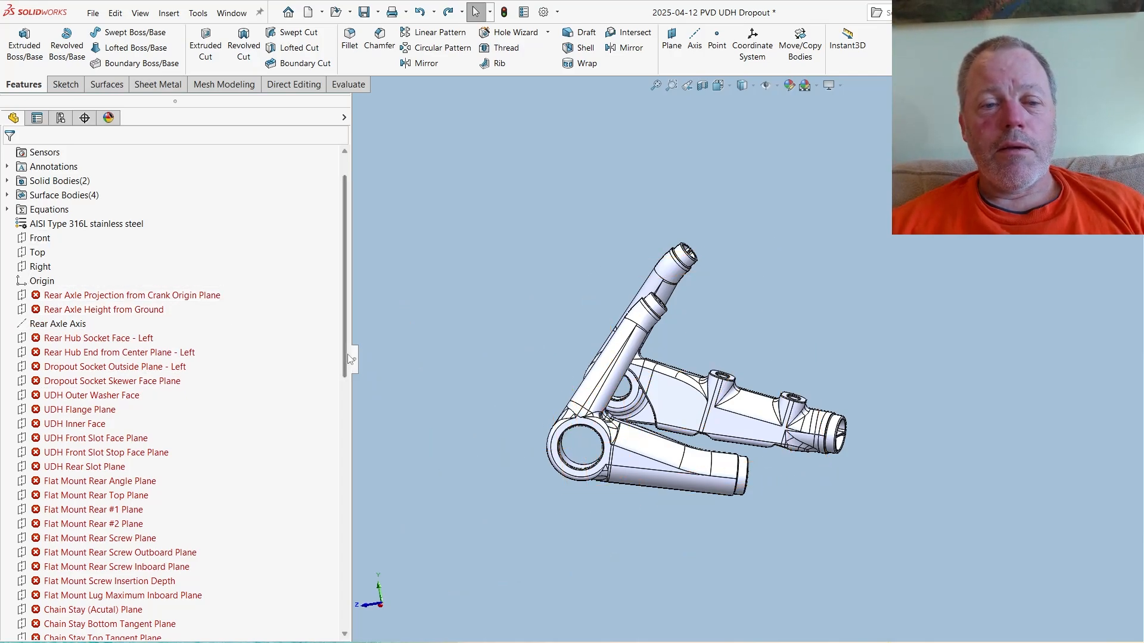
drag(345, 331, 344, 424)
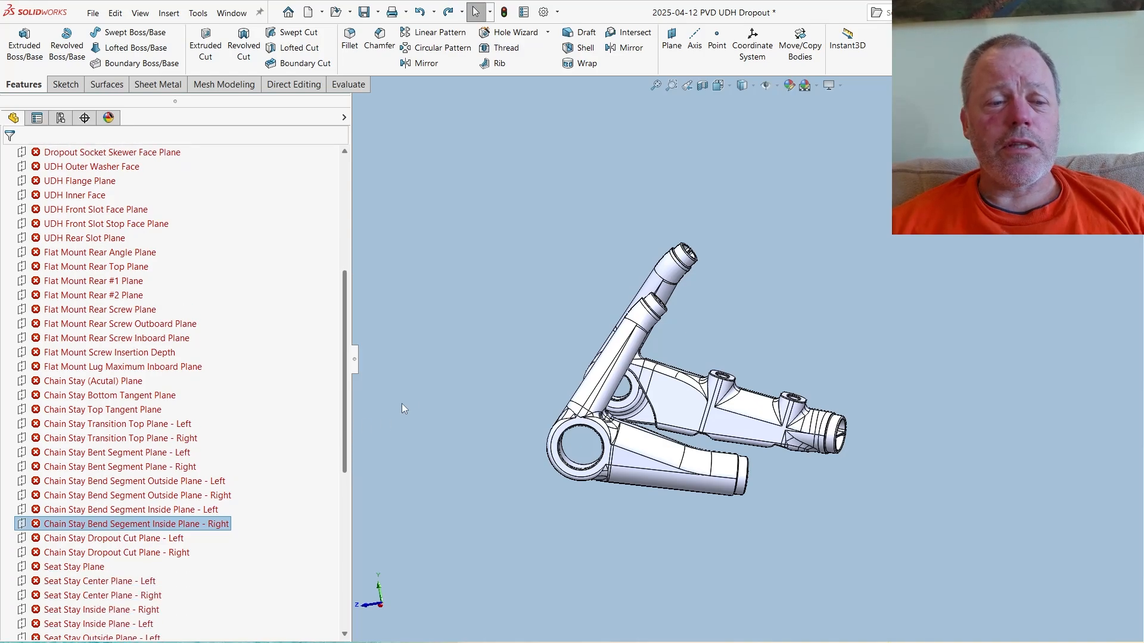
click(271, 439)
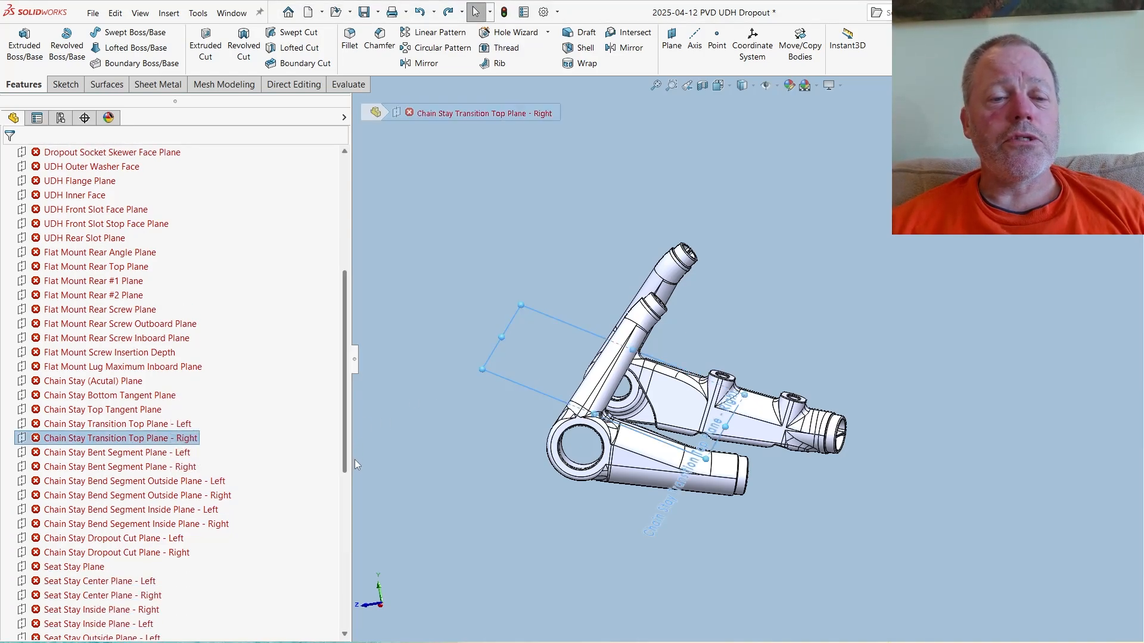
drag(346, 456, 370, 483)
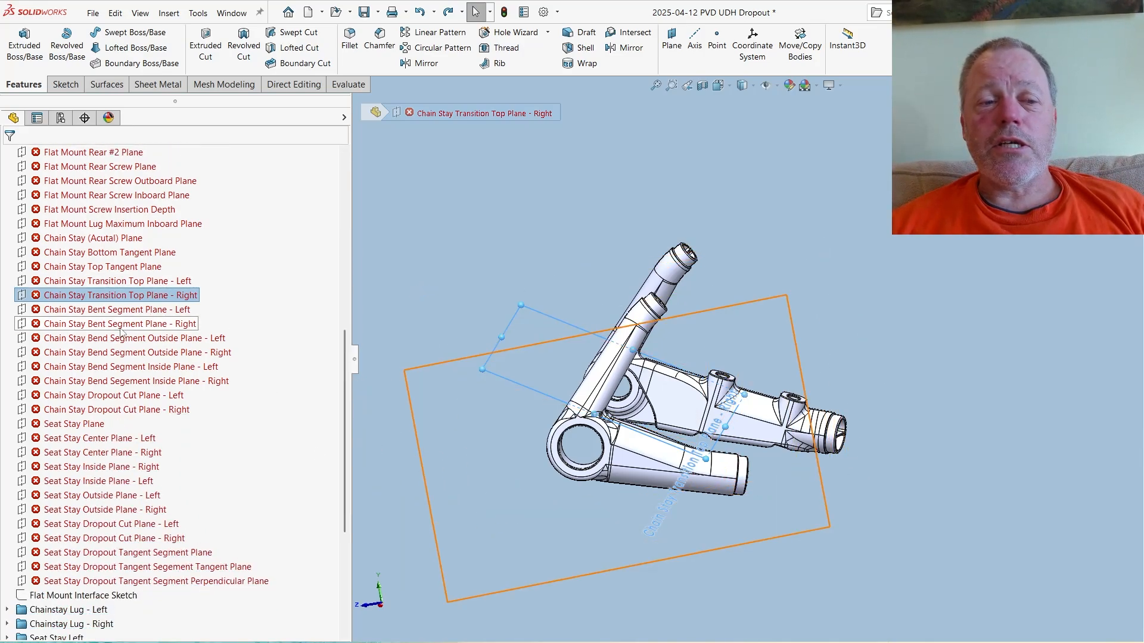
drag(345, 363, 363, 222)
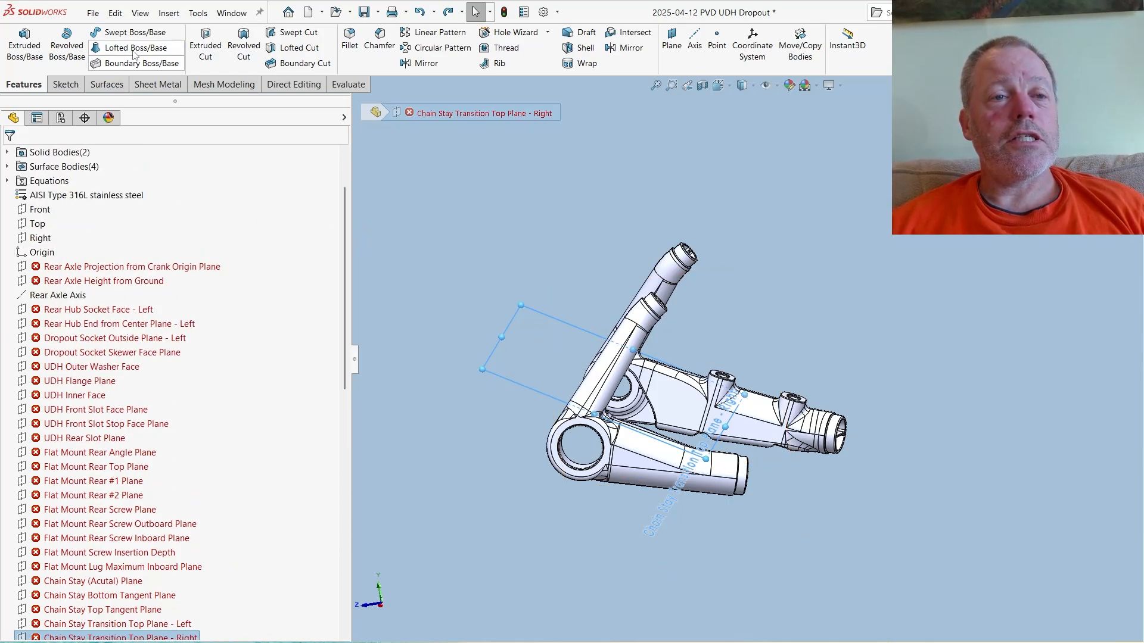
- Start inserting a part into the 2025-04-12 dropout and load PVD Master Frame Equations and Geometry Part from the Model folder in its PVD MTB configuration
click(168, 13)
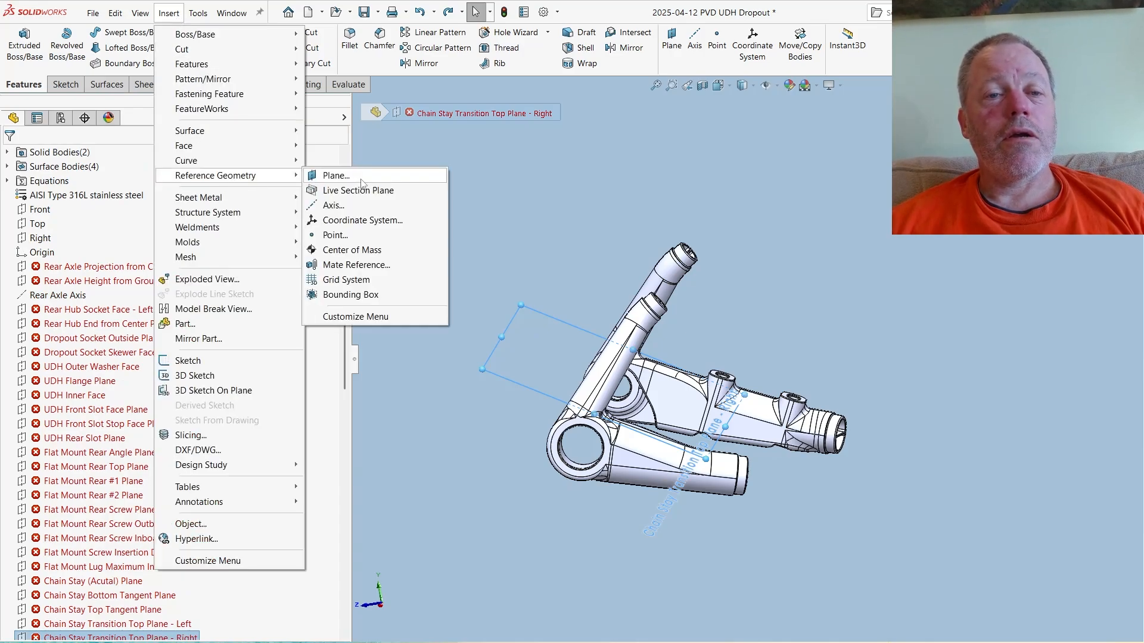
click(185, 325)
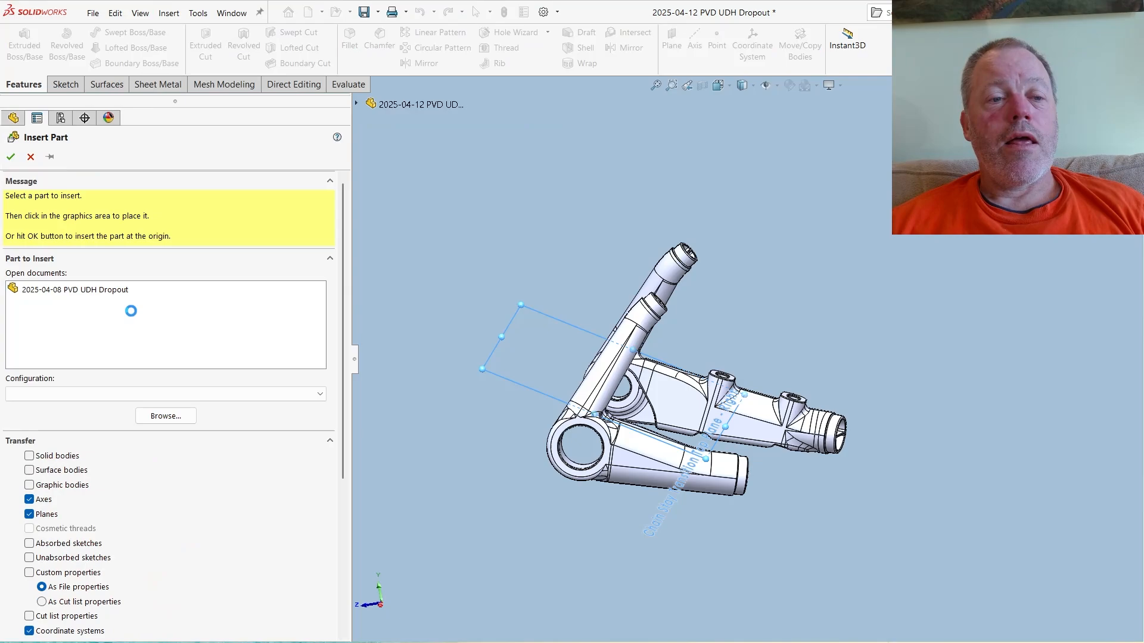
click(195, 414)
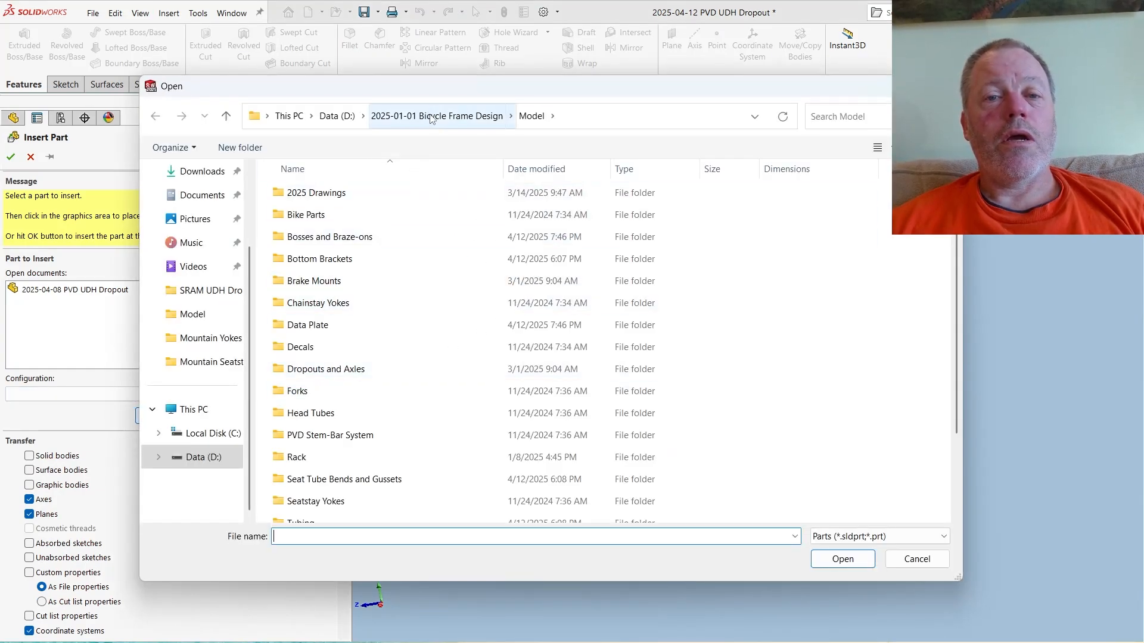
scroll(361, 417, down, 2)
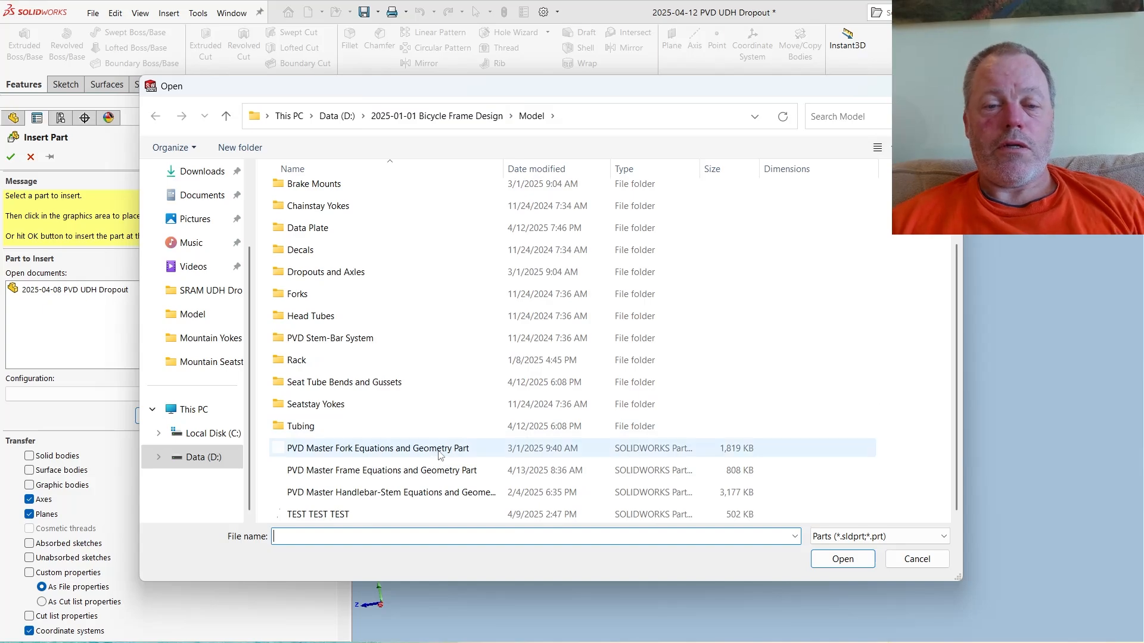
click(444, 470)
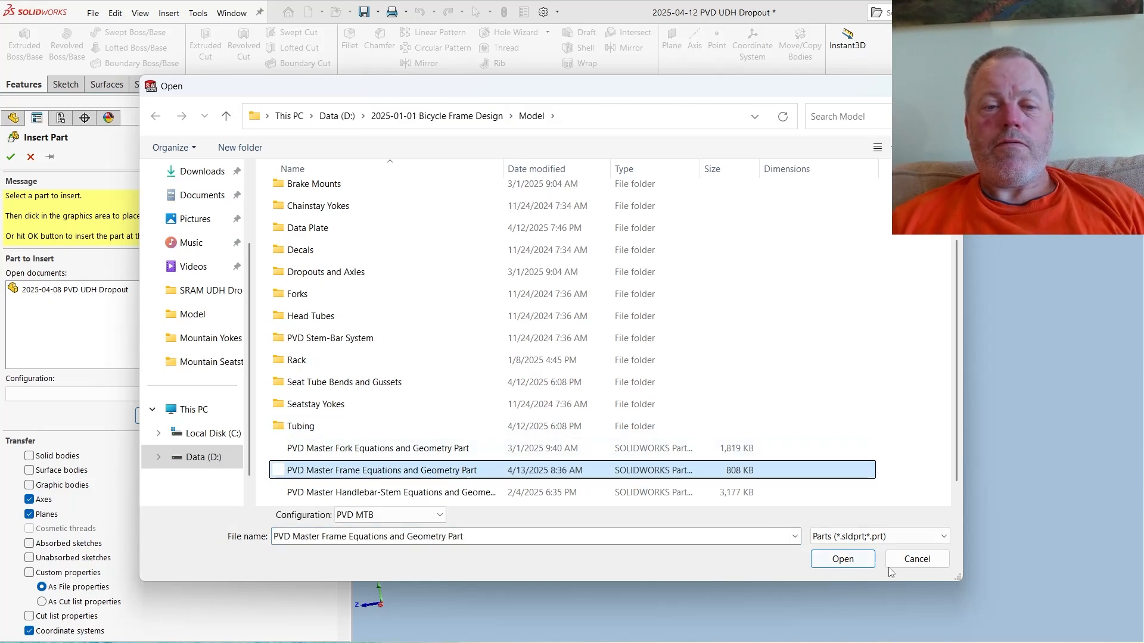
click(852, 564)
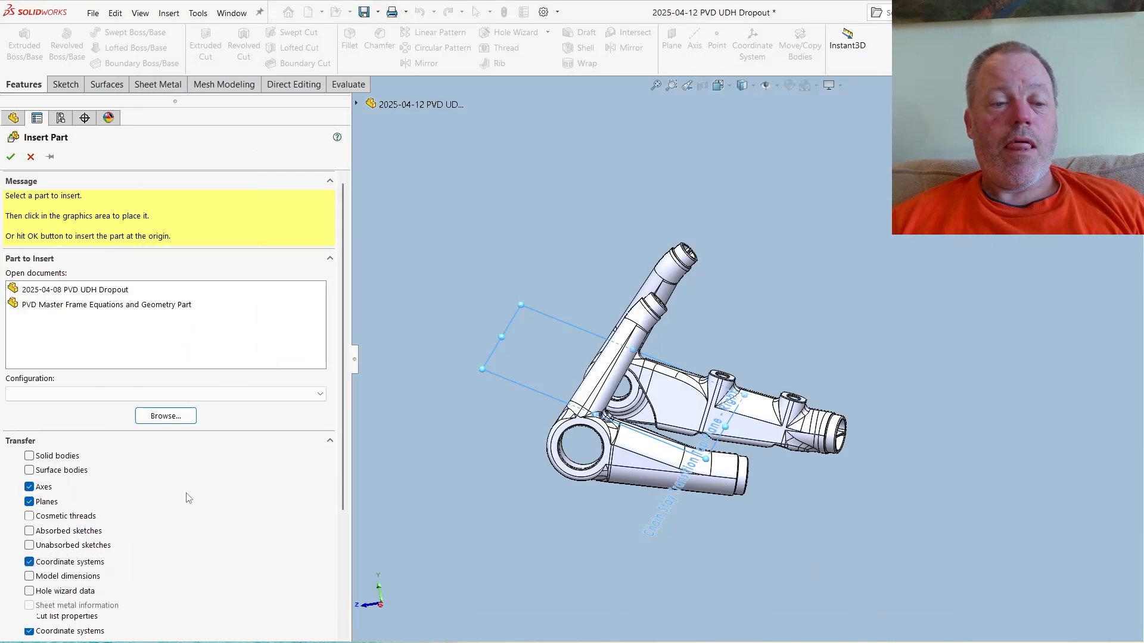
- Exclude Body Material and Part Material from the transfer and insert the master part, keeping Locate part with Move/Copy feature enabled
scroll(348, 446, down, 3)
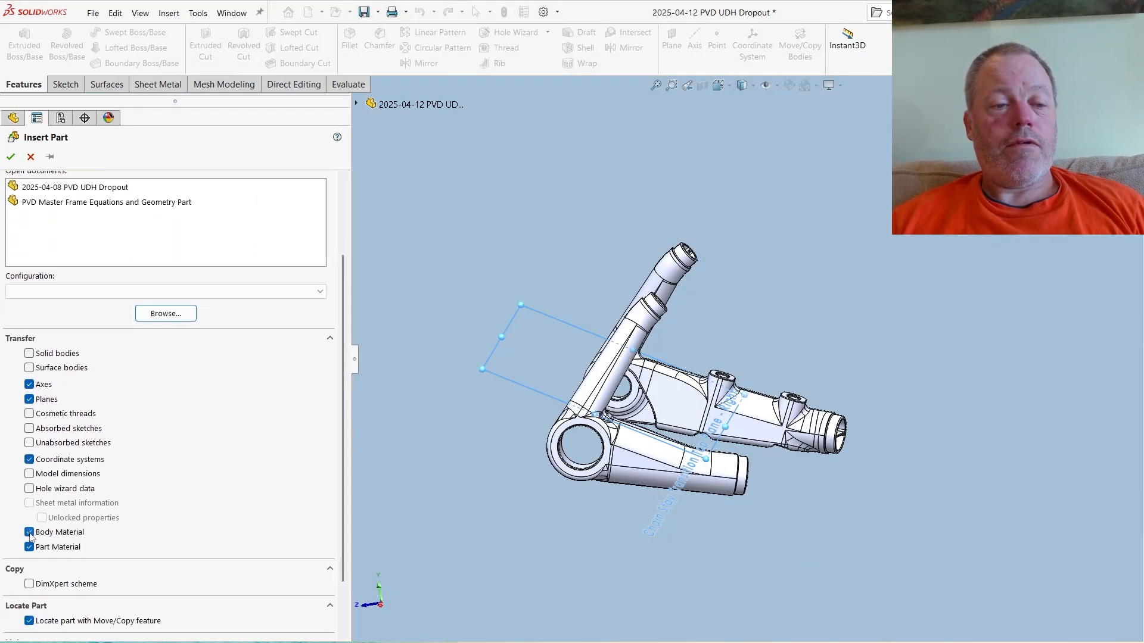
click(29, 532)
click(29, 546)
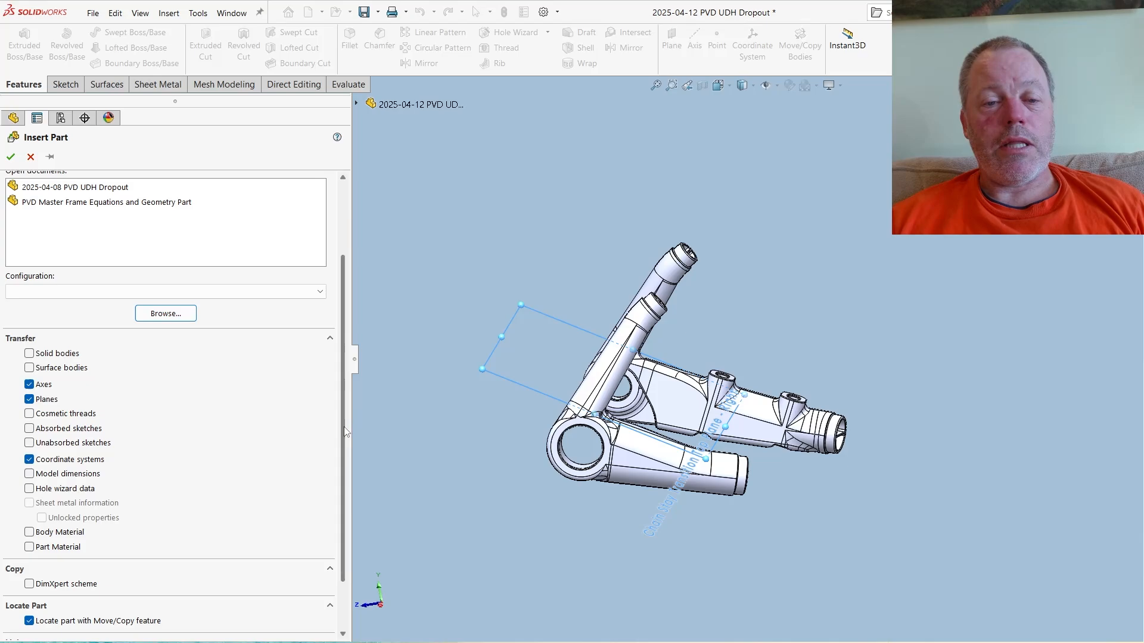
drag(346, 432, 341, 477)
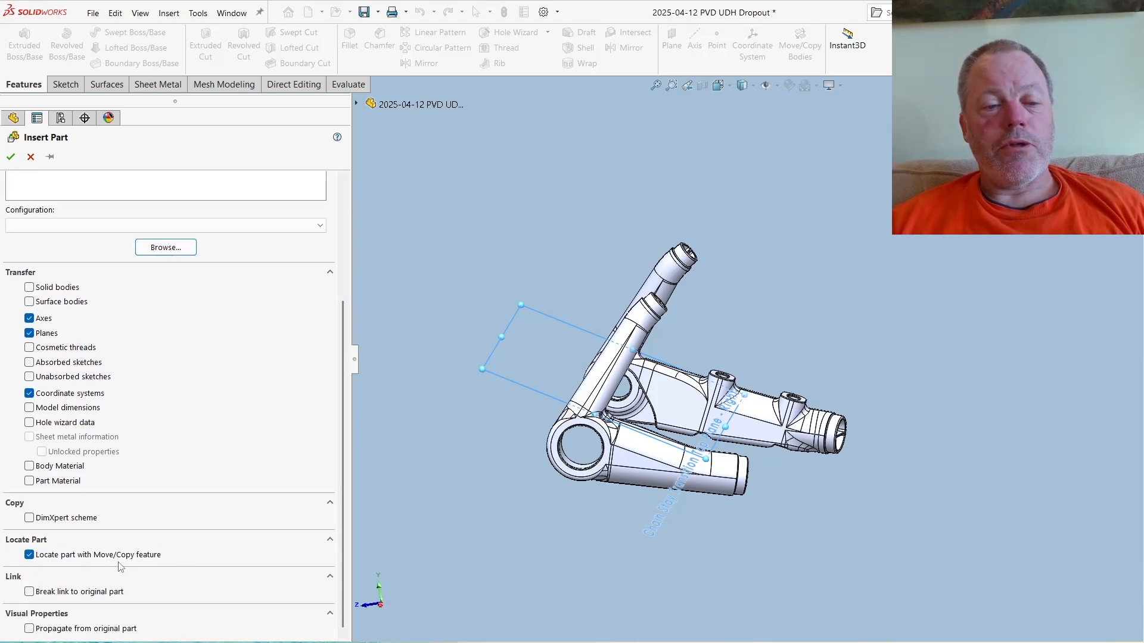
click(11, 157)
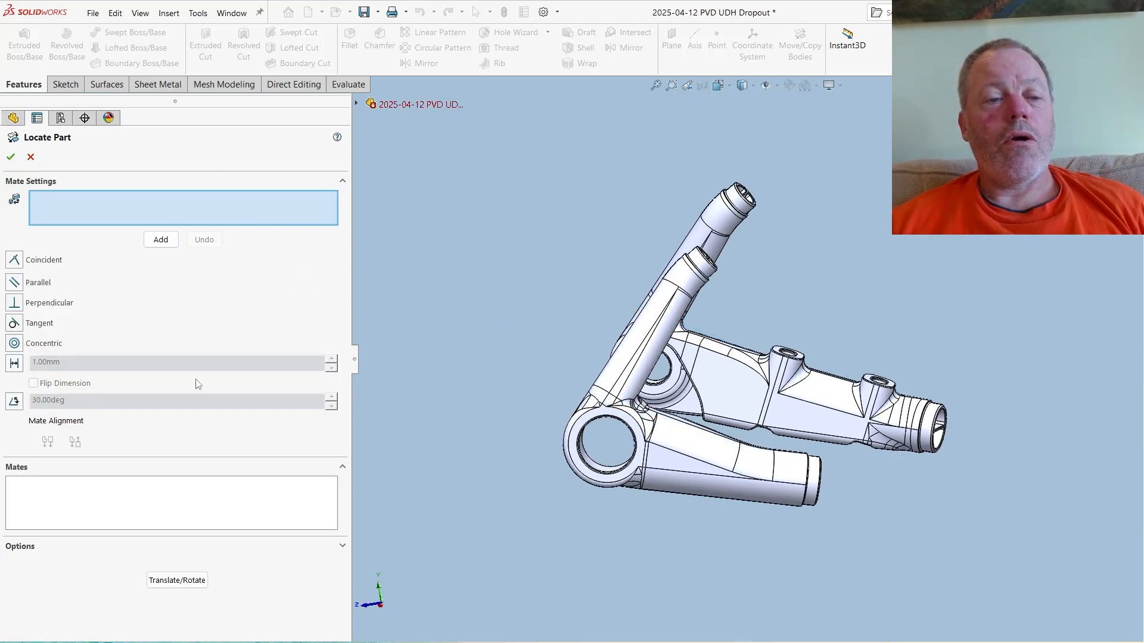
- Locate the inserted master part by mating the dropout's origin coincident with its Dropout UCS coordinate system, with axes aligned
click(356, 104)
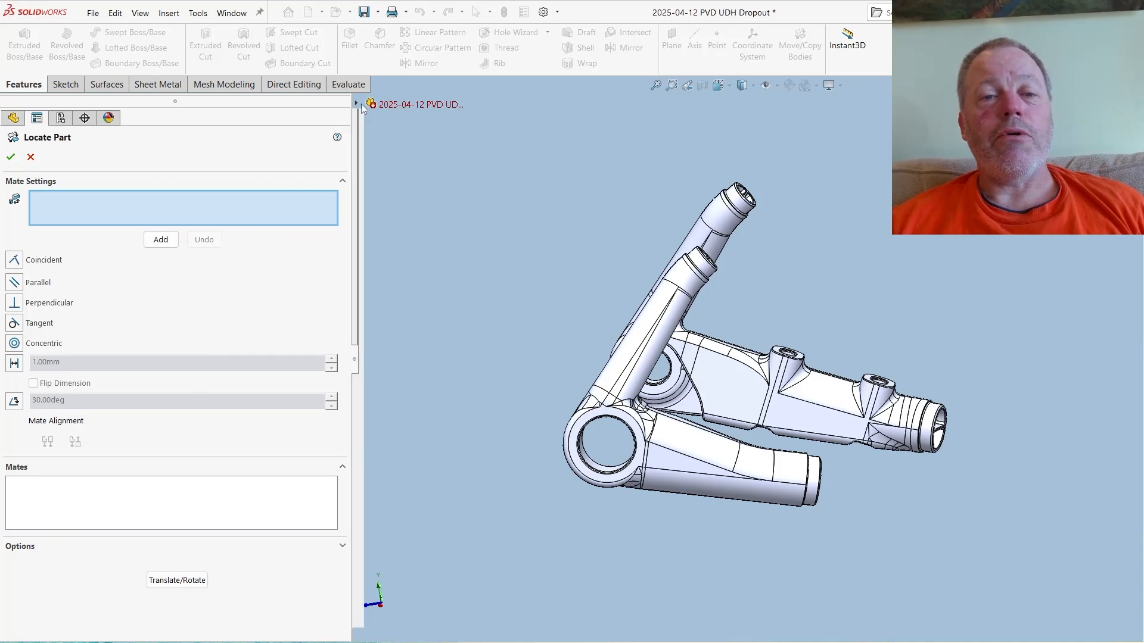
click(412, 277)
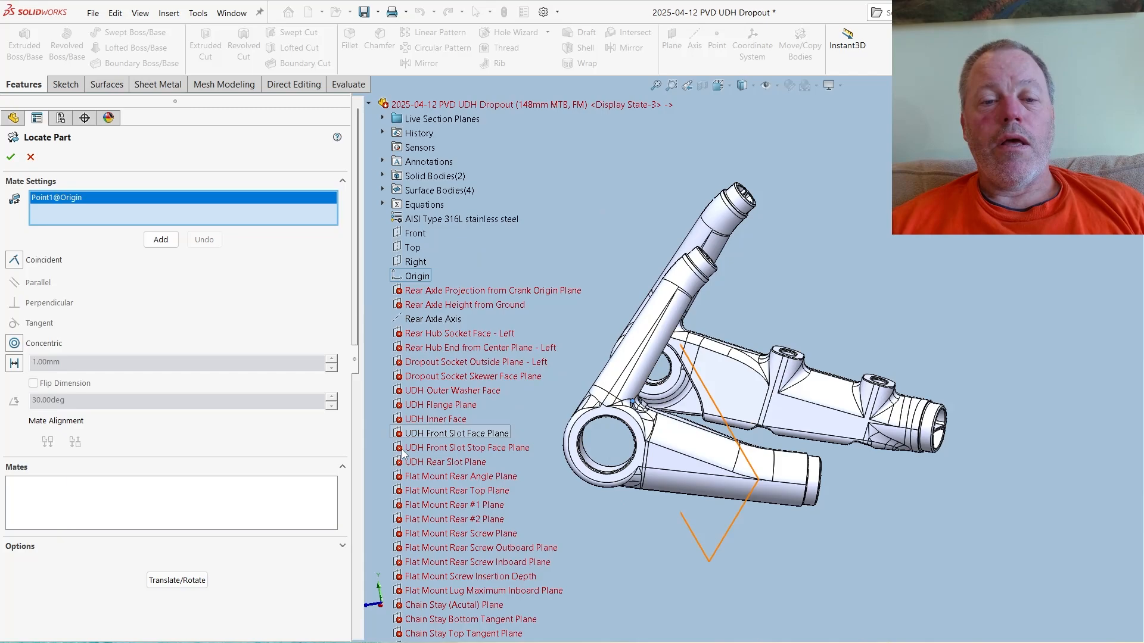
scroll(428, 316, down, 15)
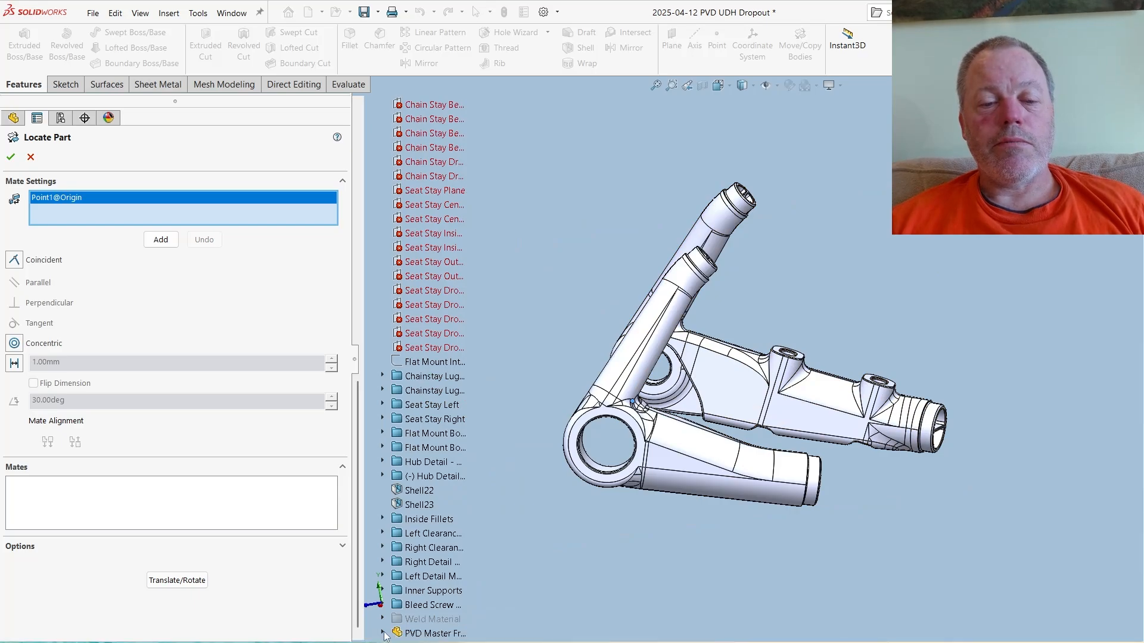
click(382, 632)
scroll(473, 529, down, 2)
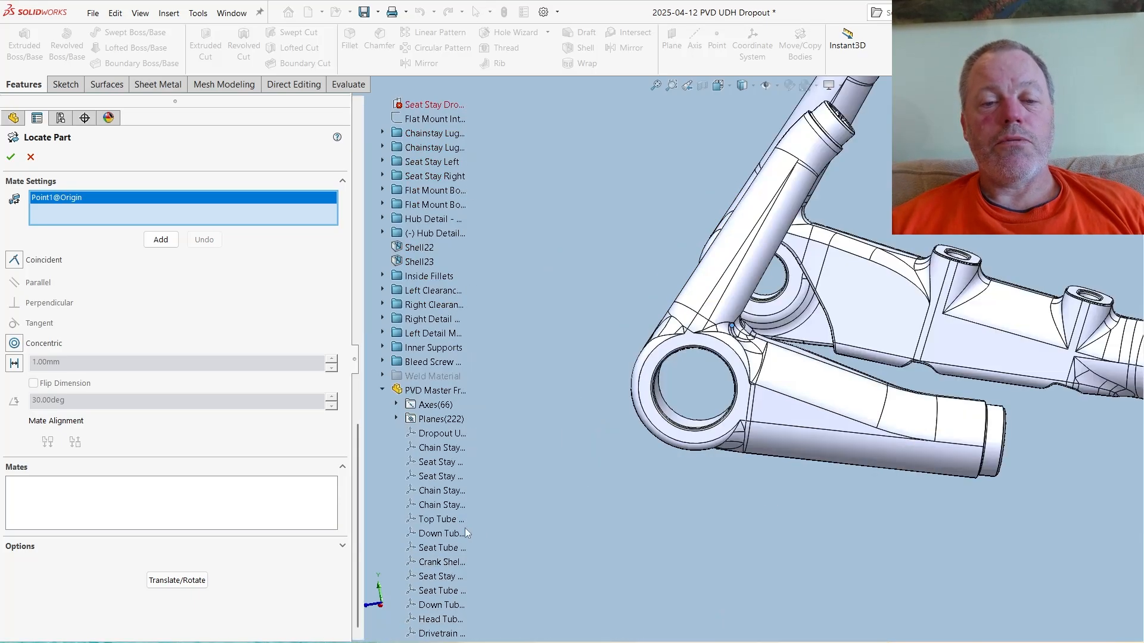
click(430, 435)
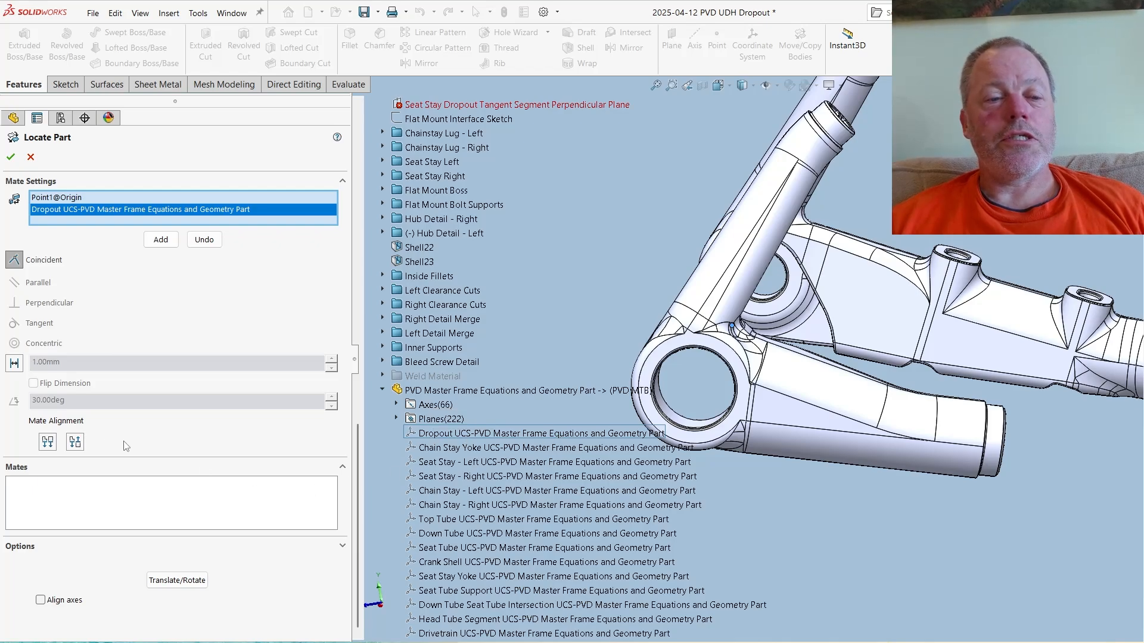
click(41, 601)
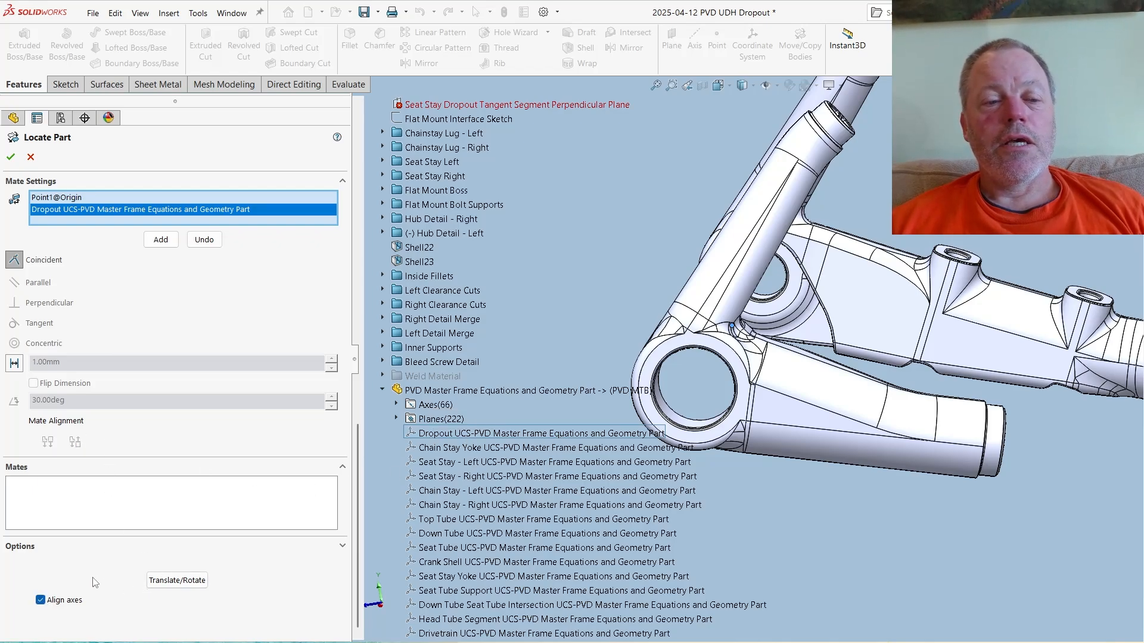
click(11, 158)
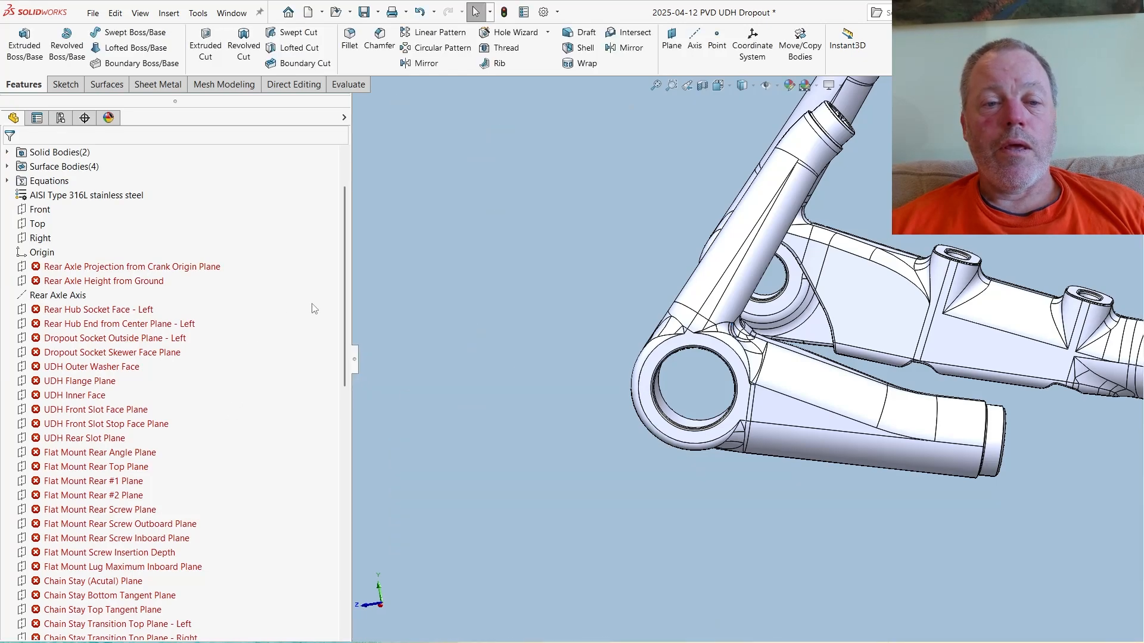
- Move the PVD Master Frame Equations and Geometry Part feature up the feature tree to directly below UDH Flange Plane
drag(344, 315, 376, 570)
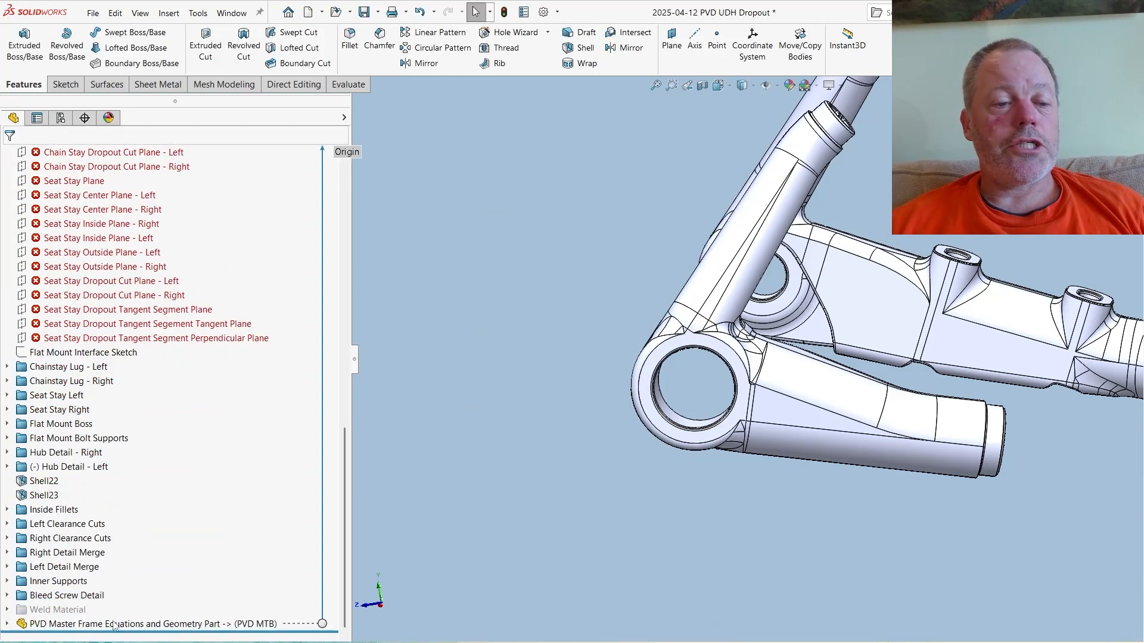
click(85, 625)
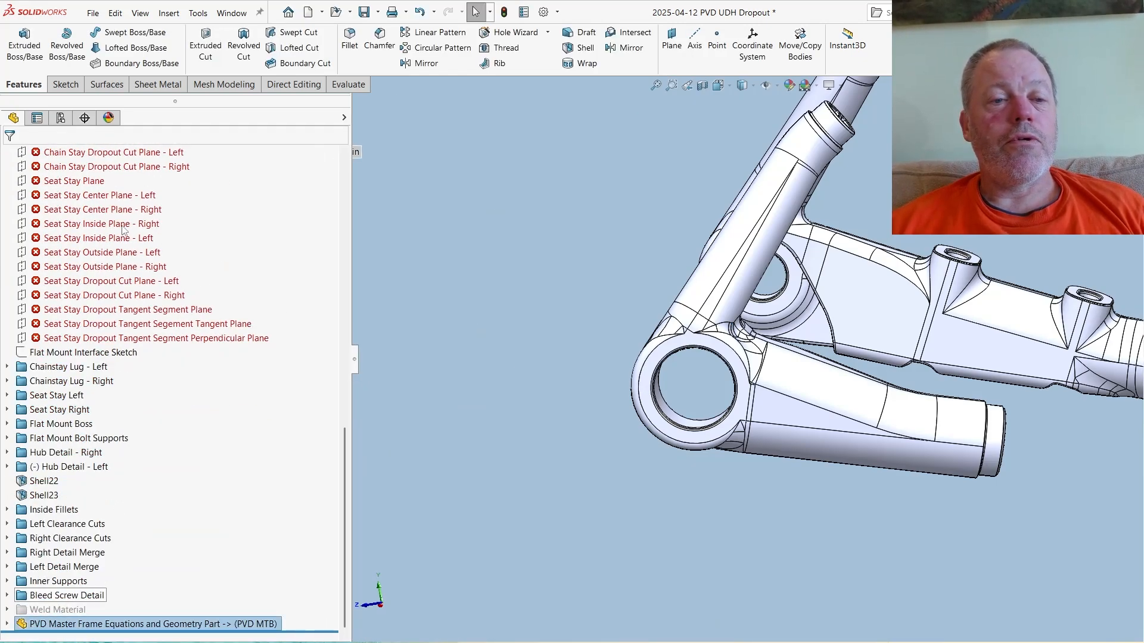
drag(134, 140, 289, 380)
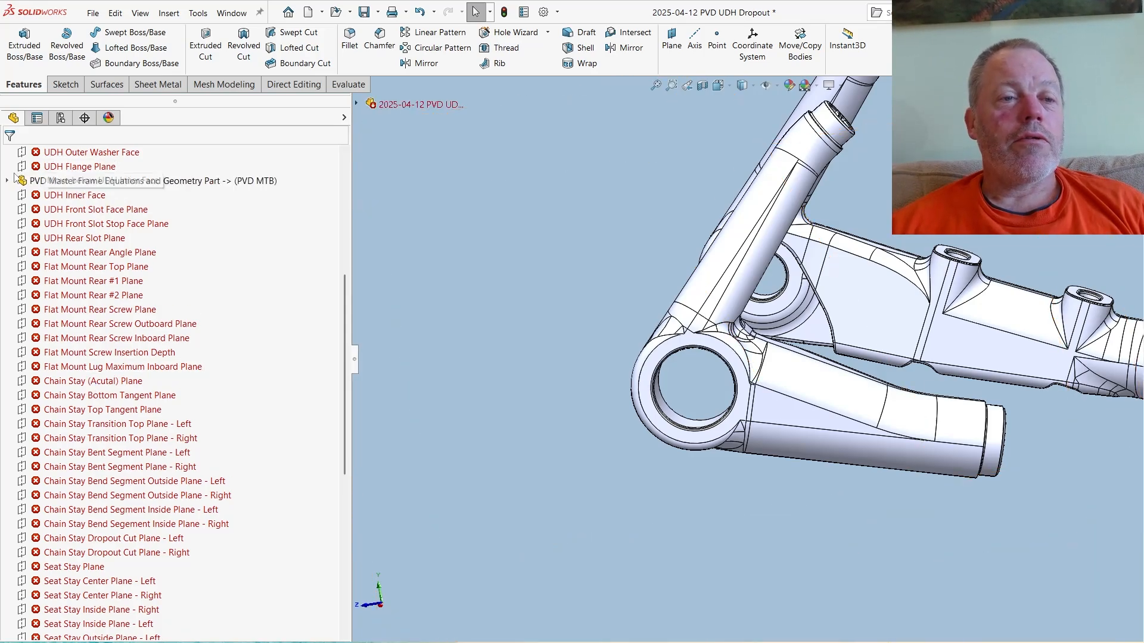
- Show the dropout's own failed Chain Stay (Acutal) Plane in the model
click(68, 382)
right_click(75, 383)
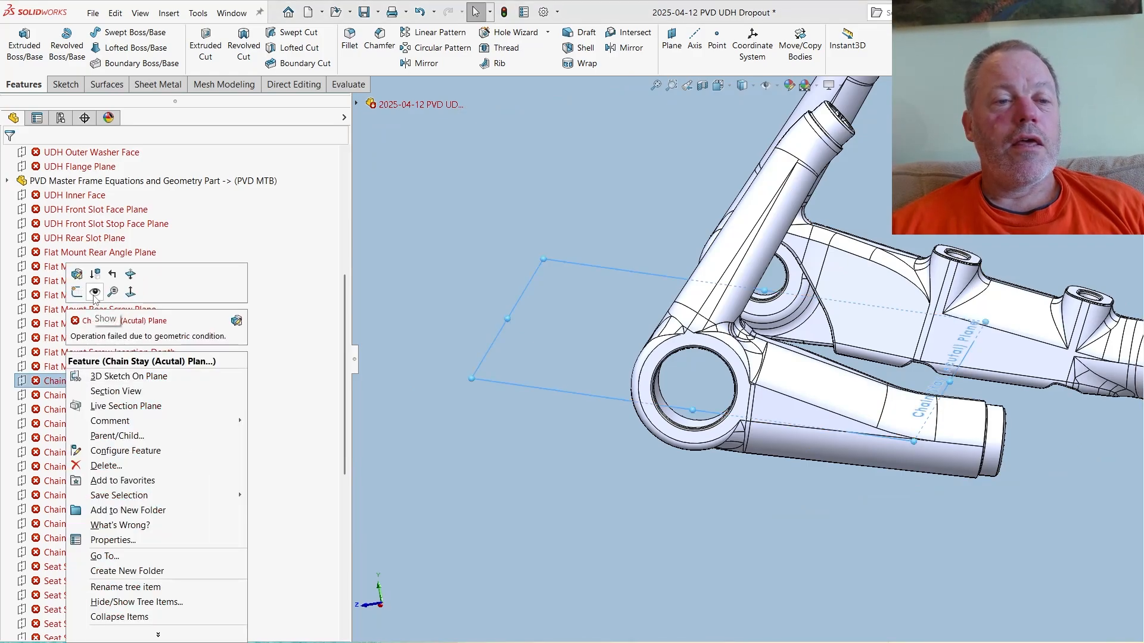
click(95, 293)
click(632, 510)
mouse_move(644, 472)
middle_down()
mouse_move(662, 451)
mouse_move(638, 459)
middle_up()
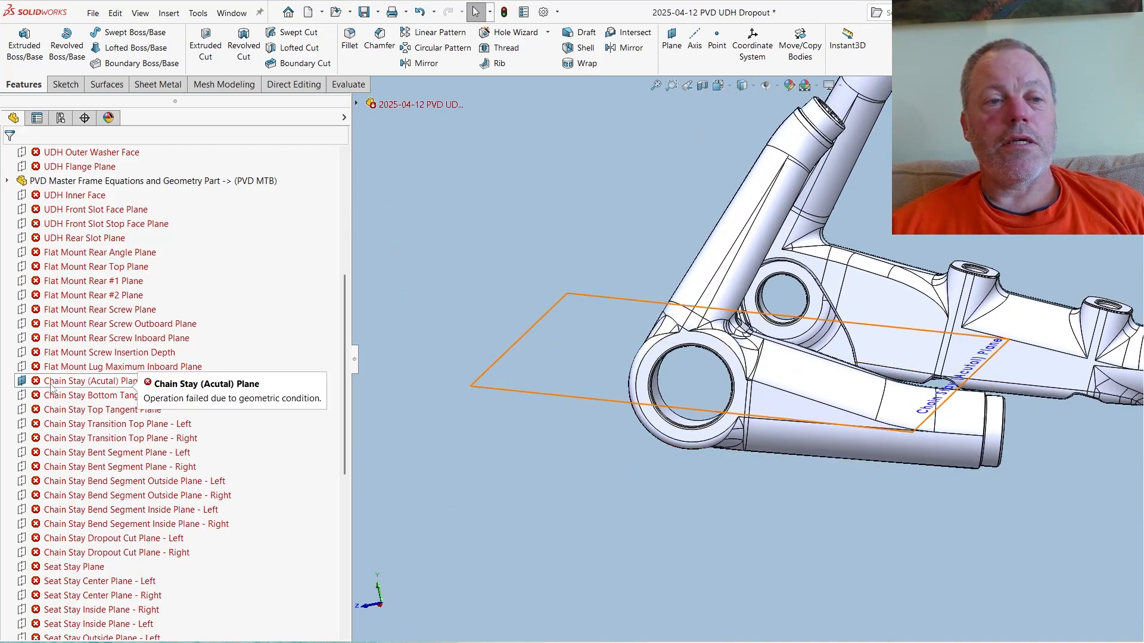
- Show the master part's Chain Stay (Acutal) Plane from its Planes folder and compare its position with the dropout's plane
click(8, 181)
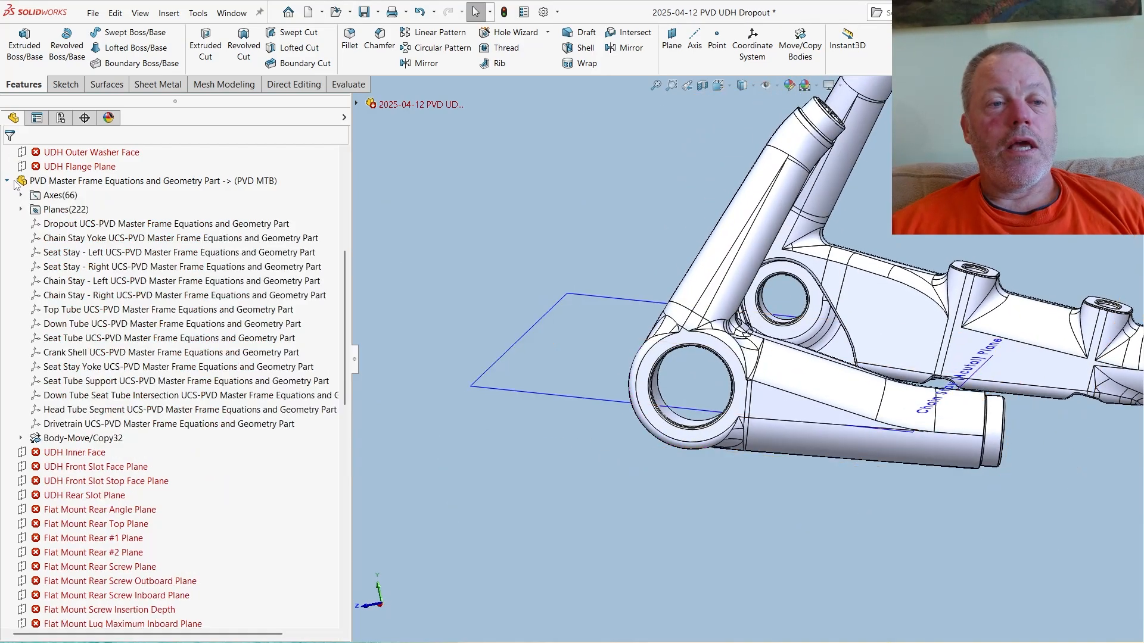
click(21, 210)
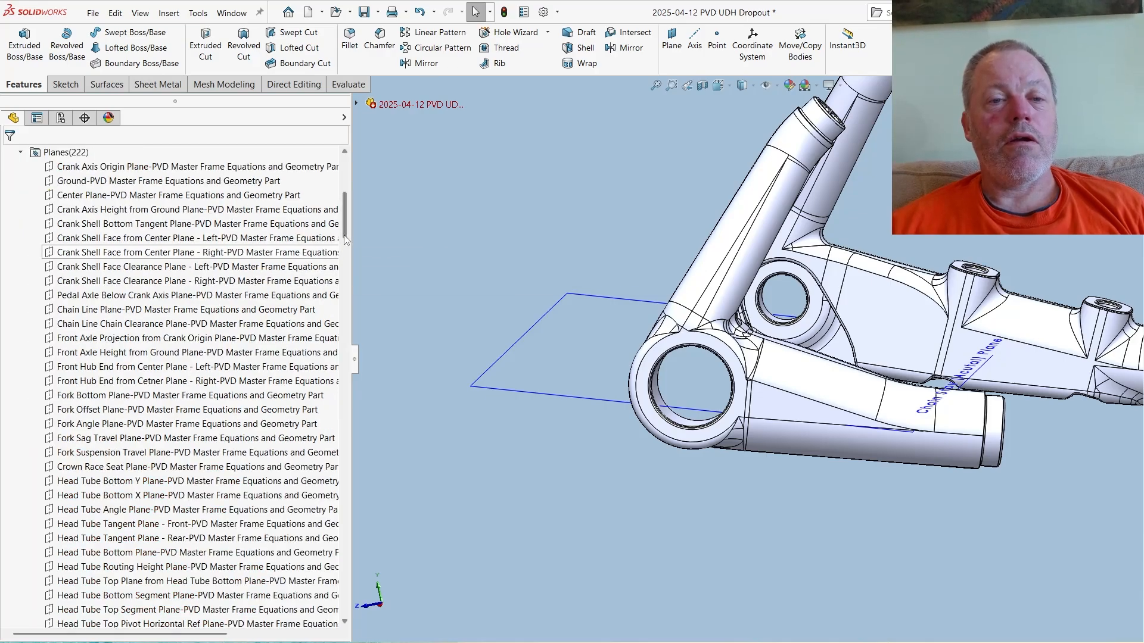
click(347, 296)
drag(348, 298, 382, 389)
scroll(182, 284, up, 6)
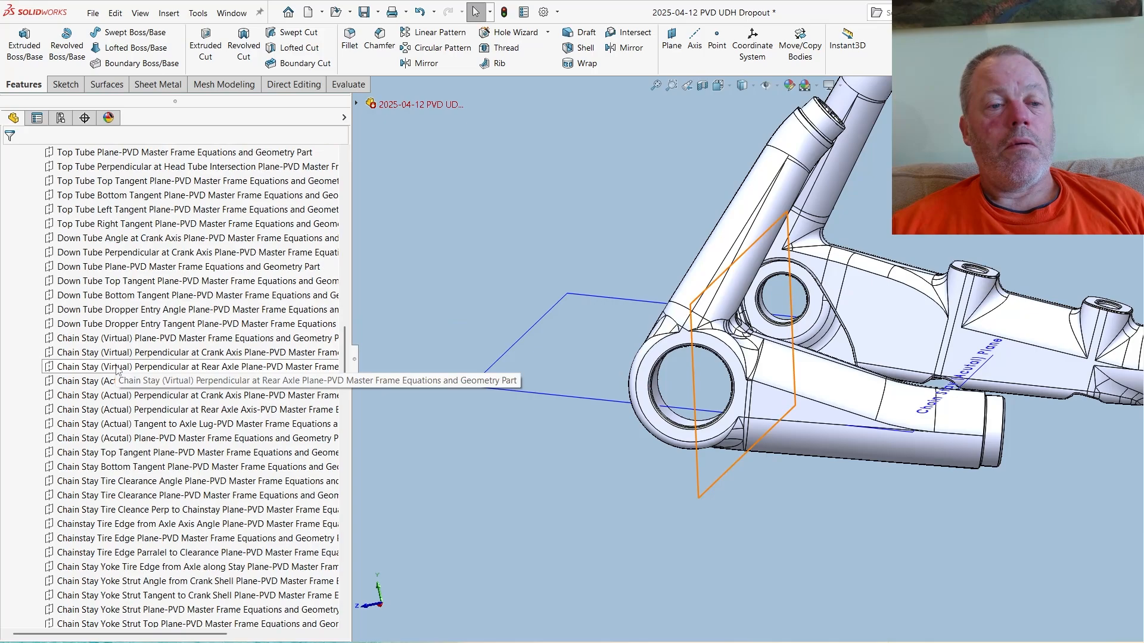
click(144, 441)
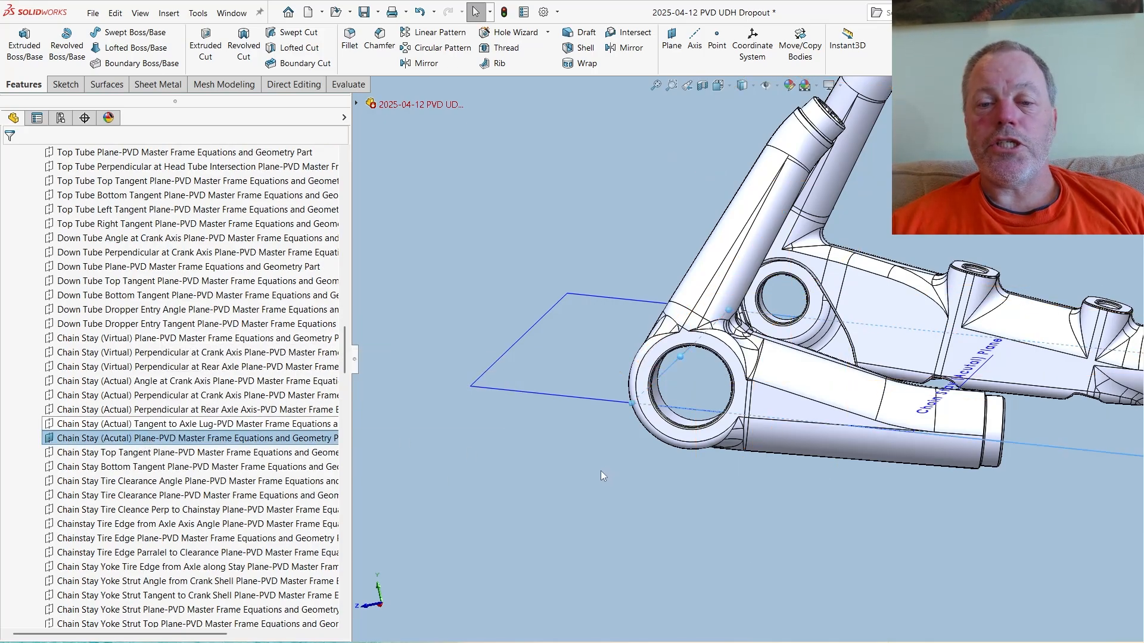
click(667, 522)
middle_drag(669, 484, 670, 510)
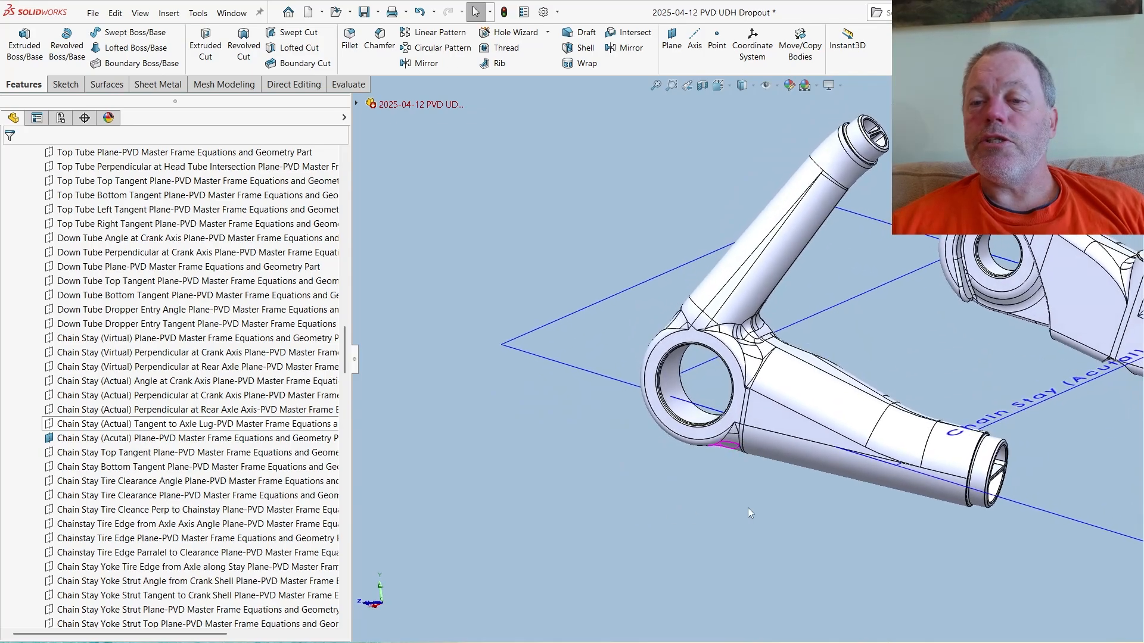
scroll(748, 508, up, 4)
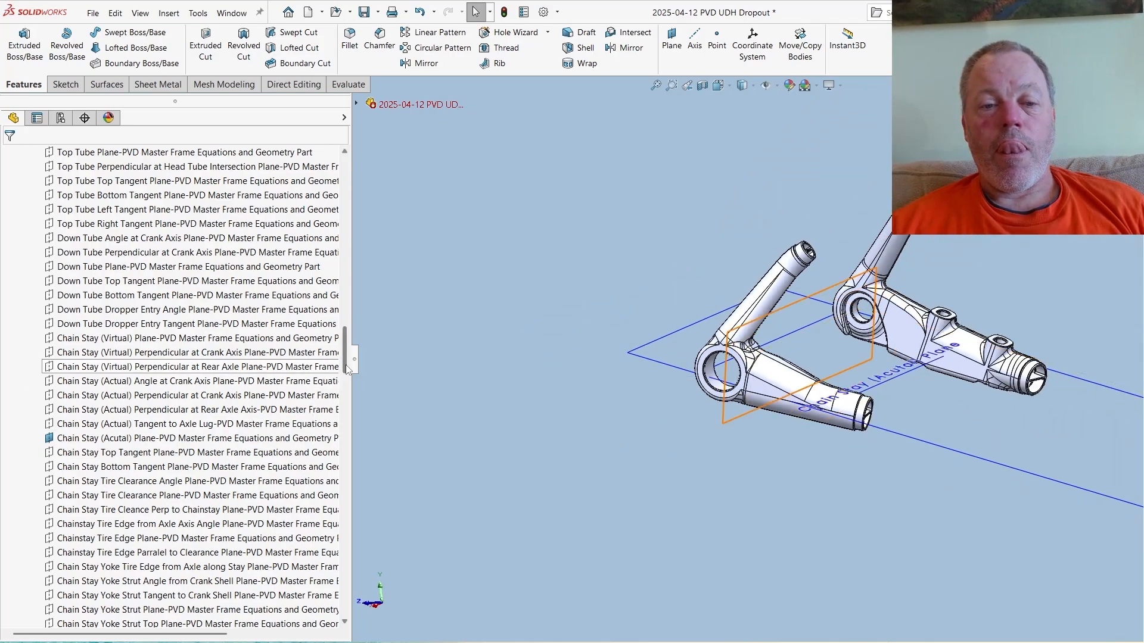
- Open the dropout's failed Chain Stay (Acutal) Plane feature for editing
drag(346, 366, 326, 555)
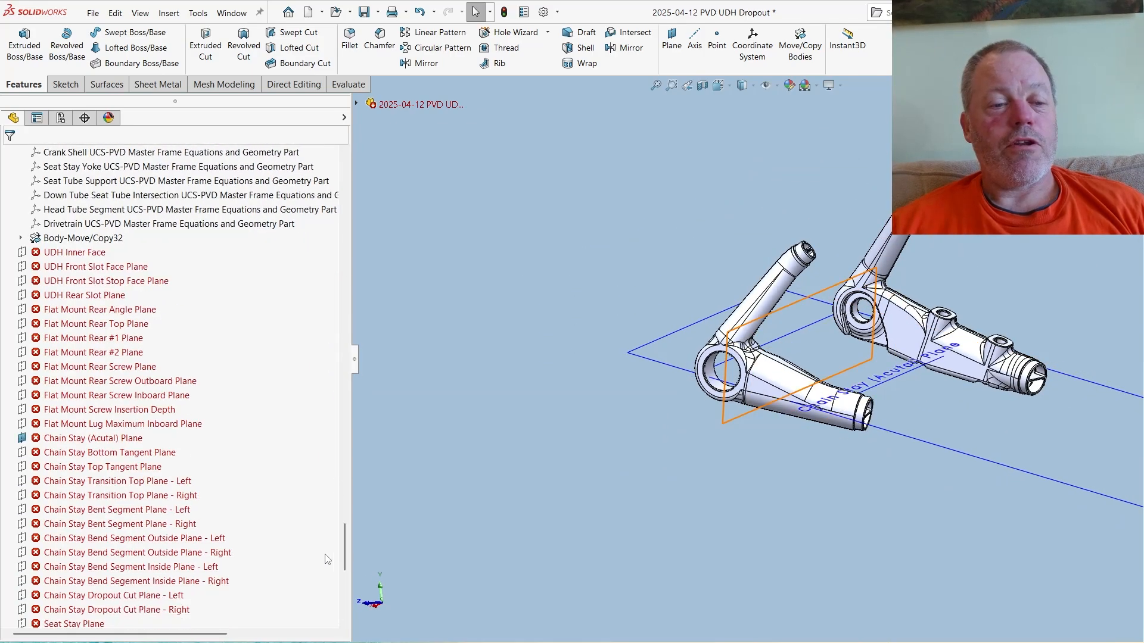
click(71, 441)
right_click(71, 441)
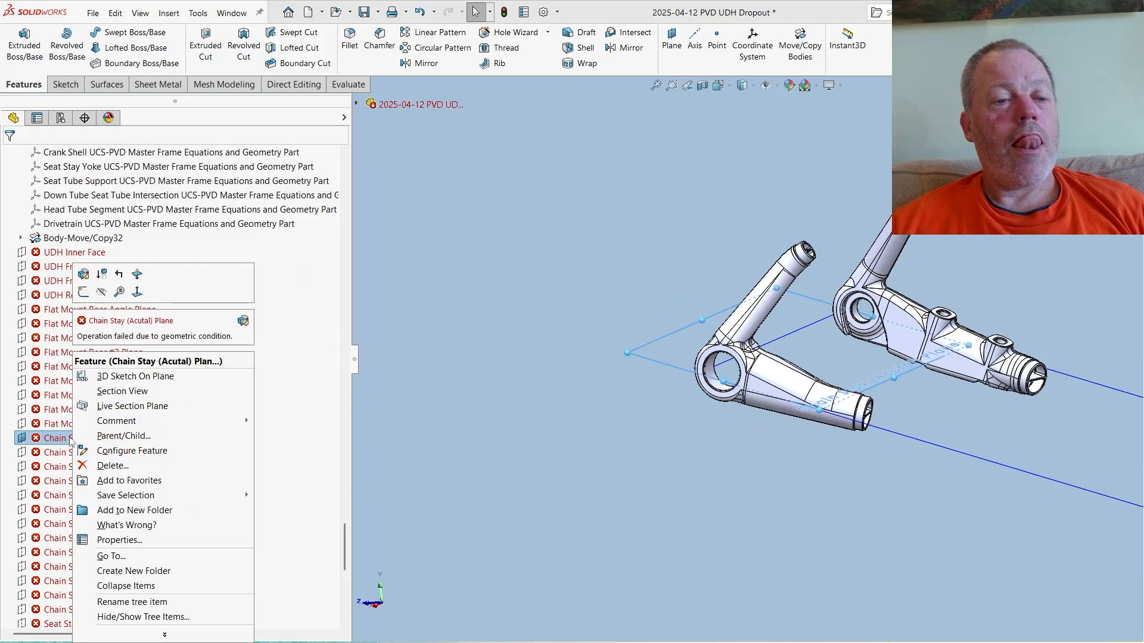
click(83, 274)
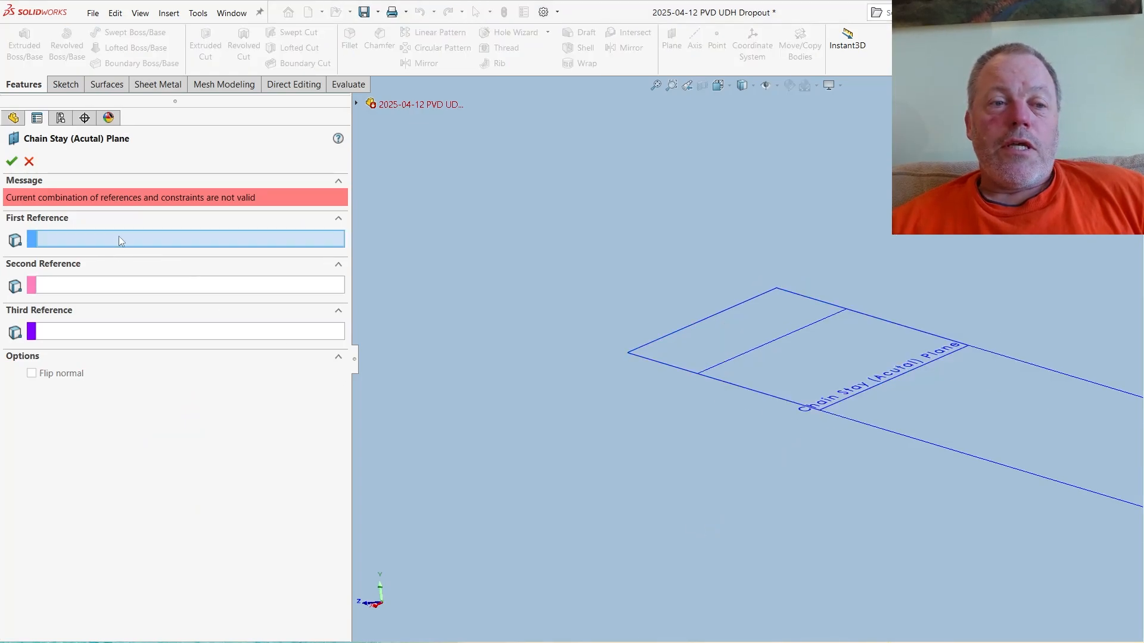
click(875, 426)
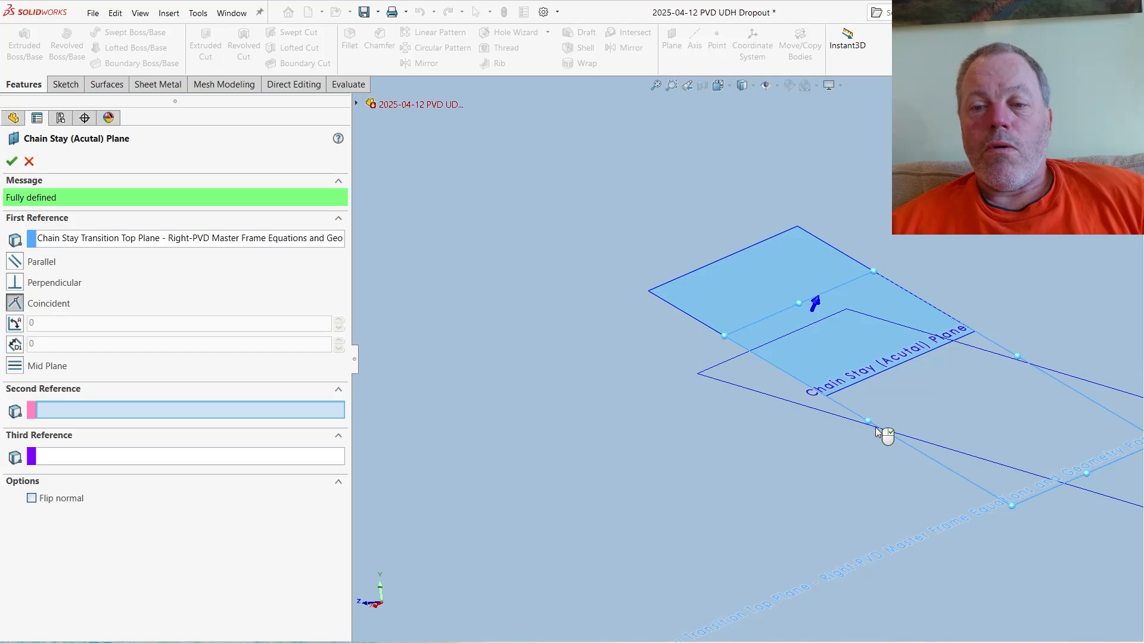
click(187, 243)
right_click(209, 248)
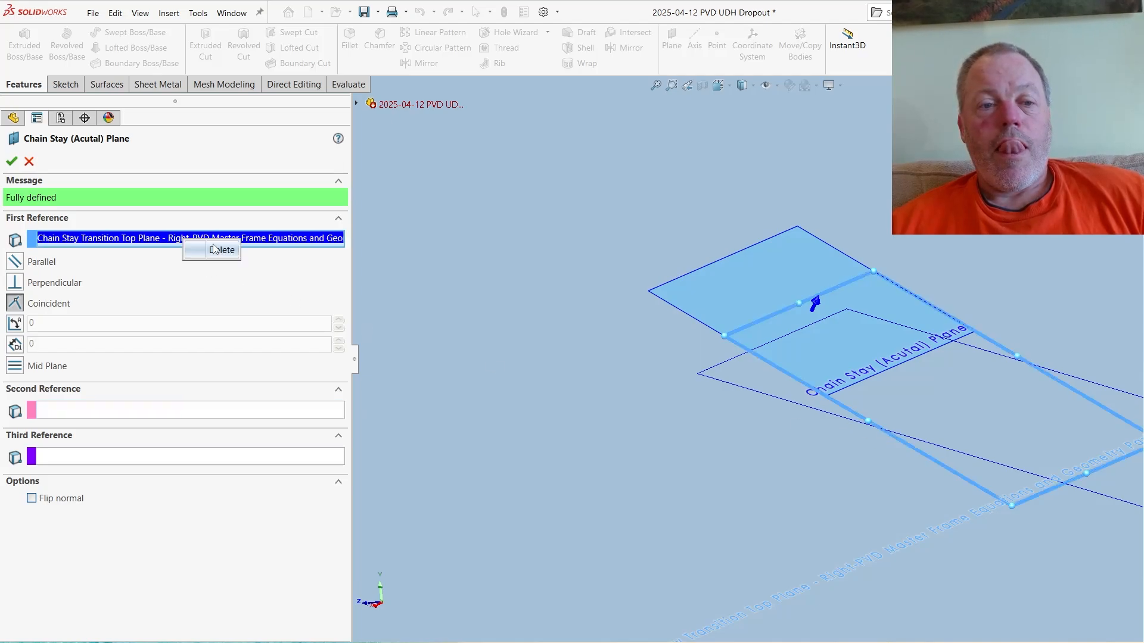
click(216, 249)
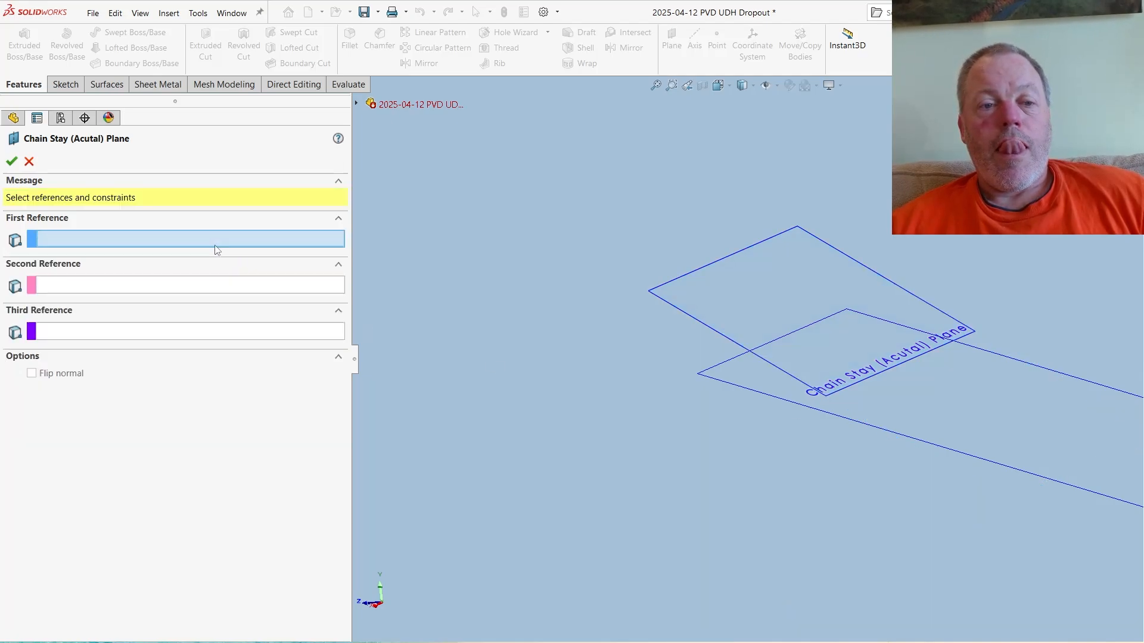
click(790, 405)
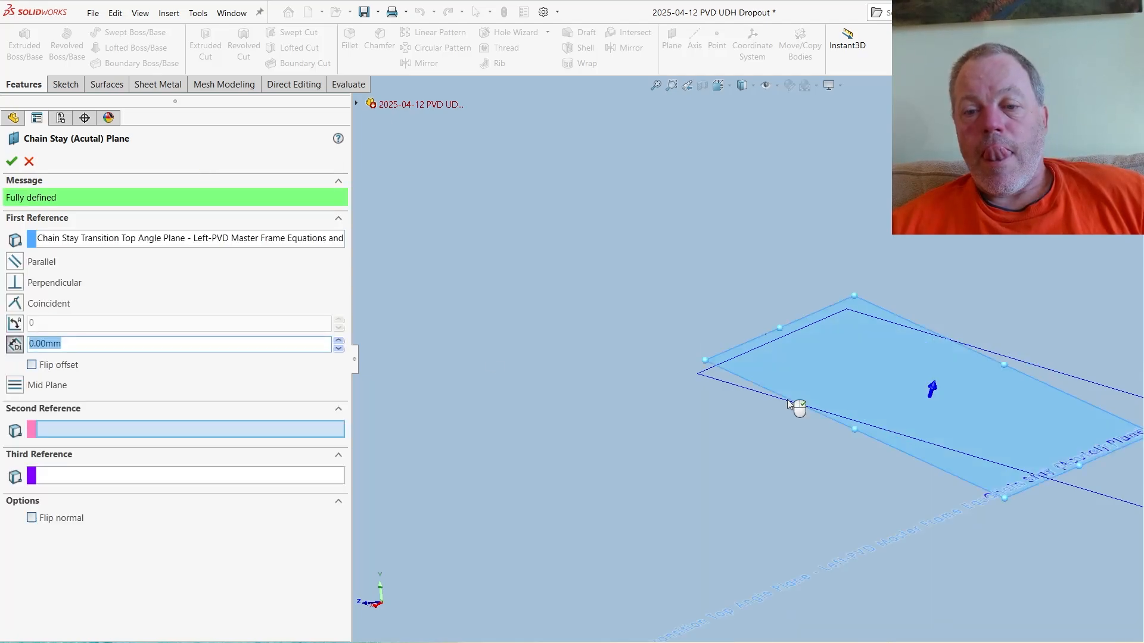
right_click(108, 237)
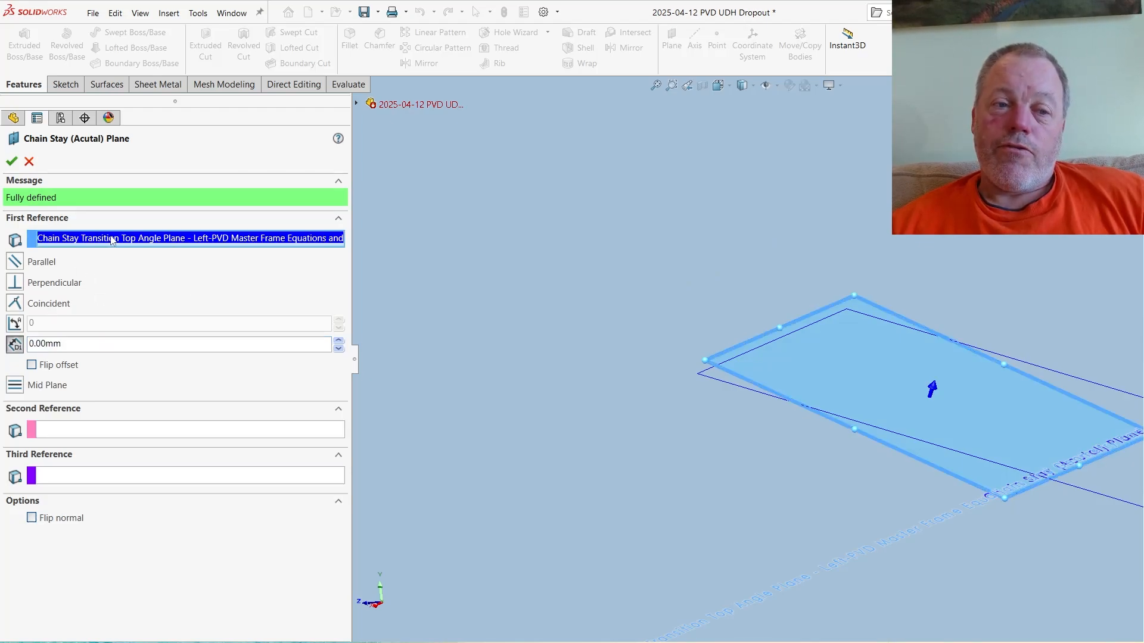
click(145, 248)
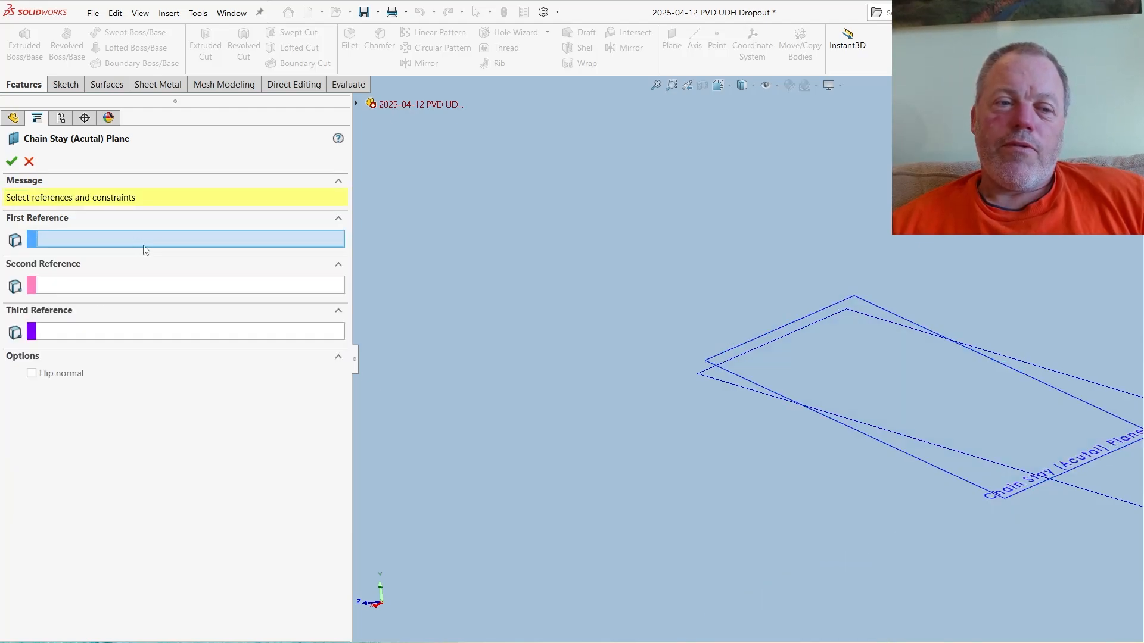
- Set the plane's first reference to the master part's Chain Stay (Acutal) Plane at 0.00 mm offset and accept the redefinition
click(357, 103)
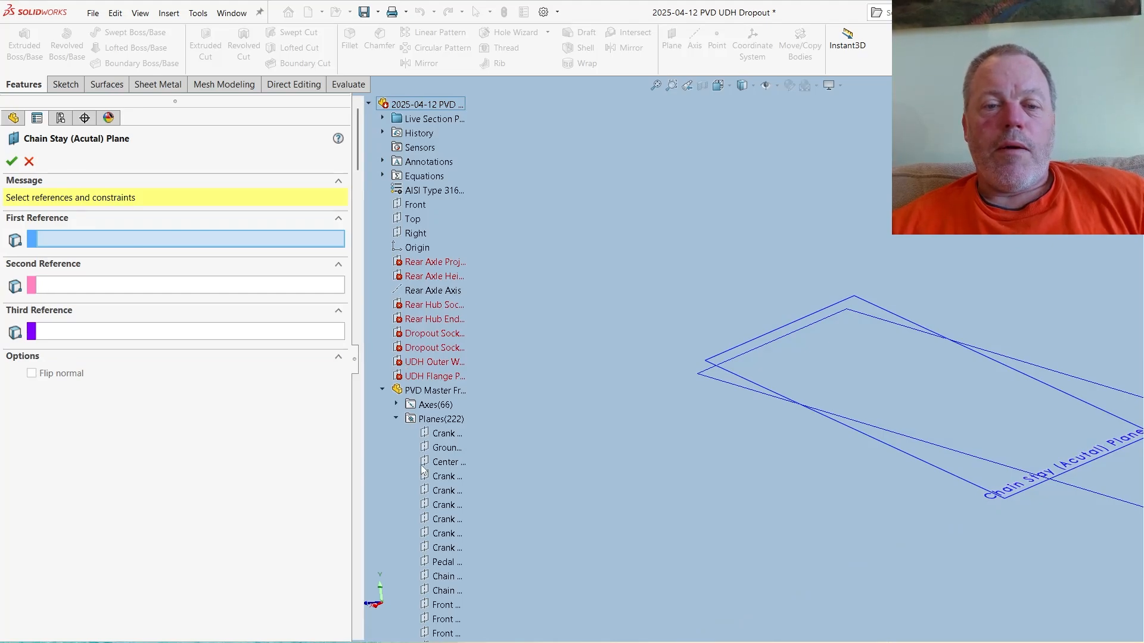
scroll(441, 512, down, 20)
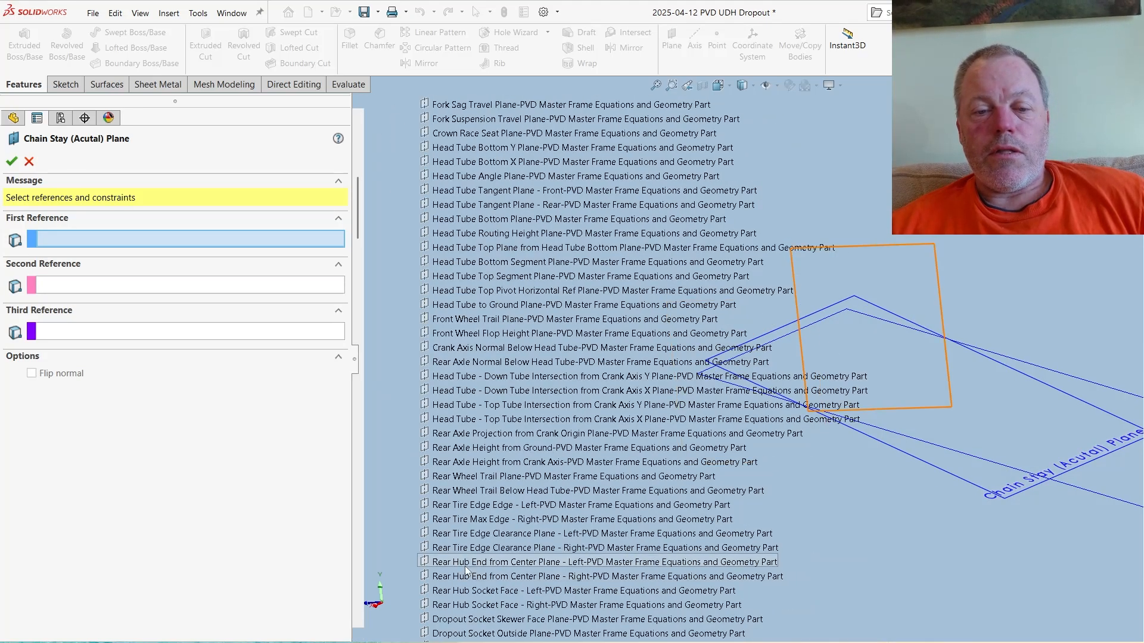
scroll(466, 569, down, 10)
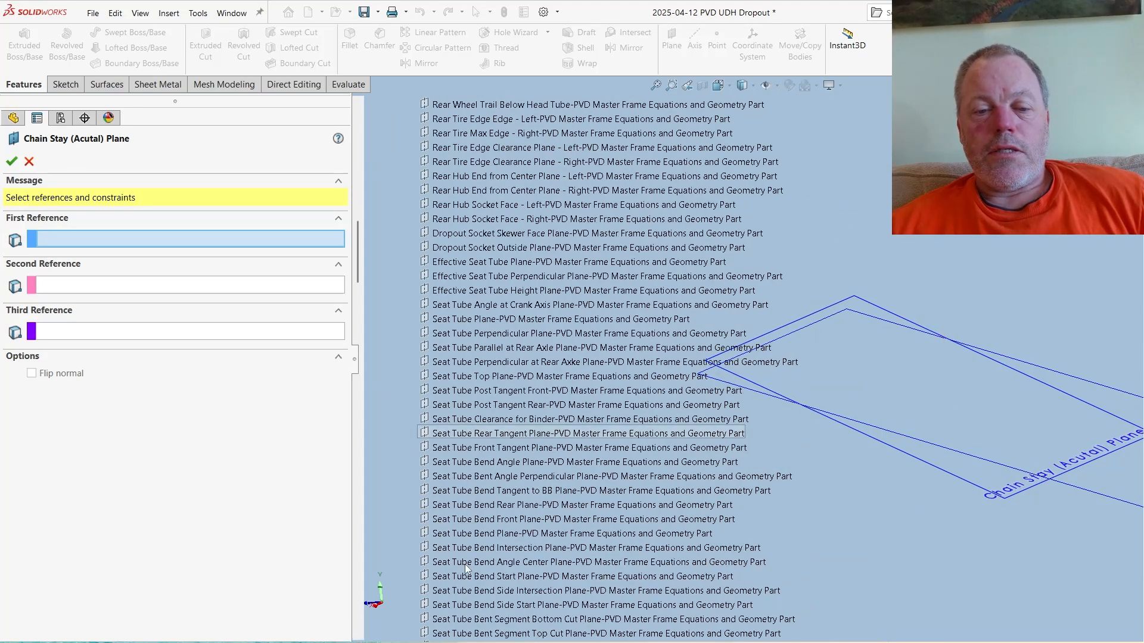
scroll(465, 569, down, 9)
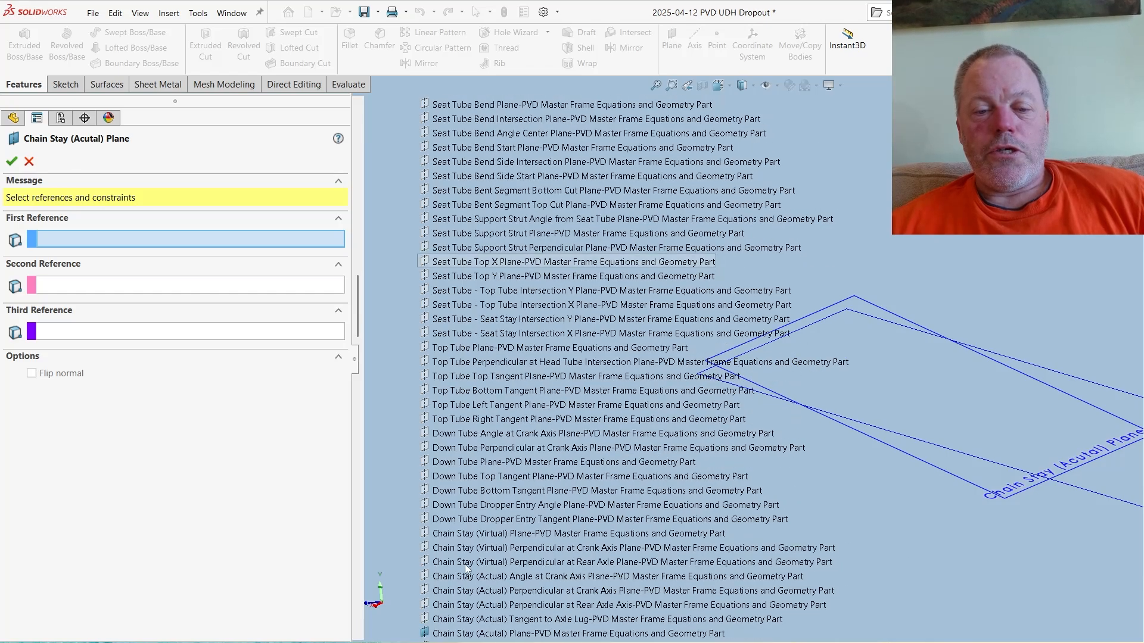
click(464, 505)
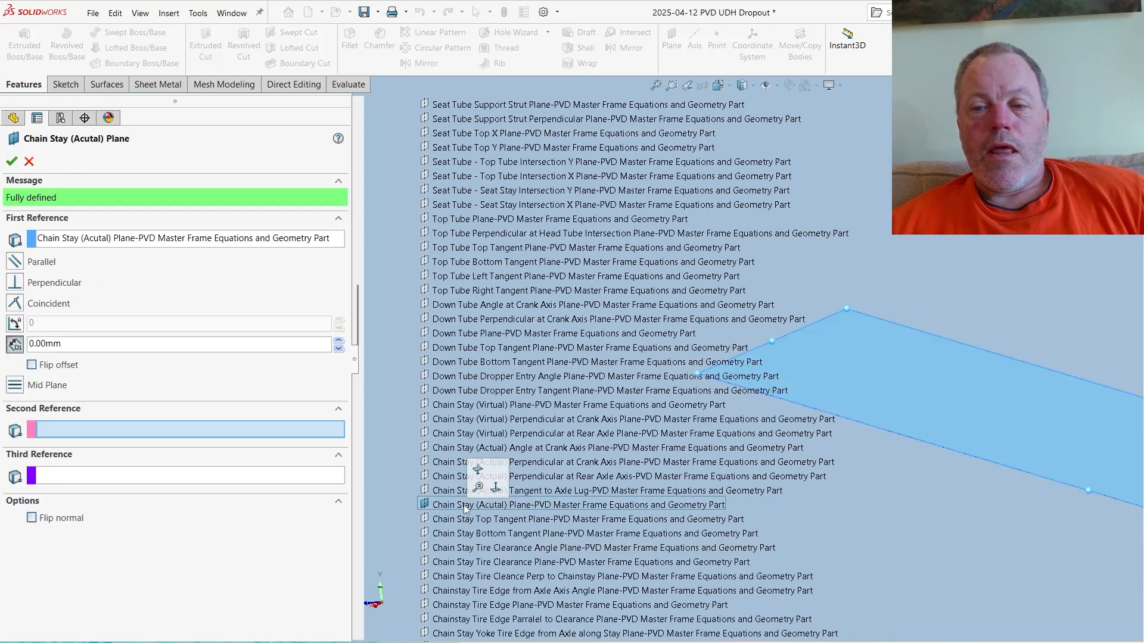
click(11, 161)
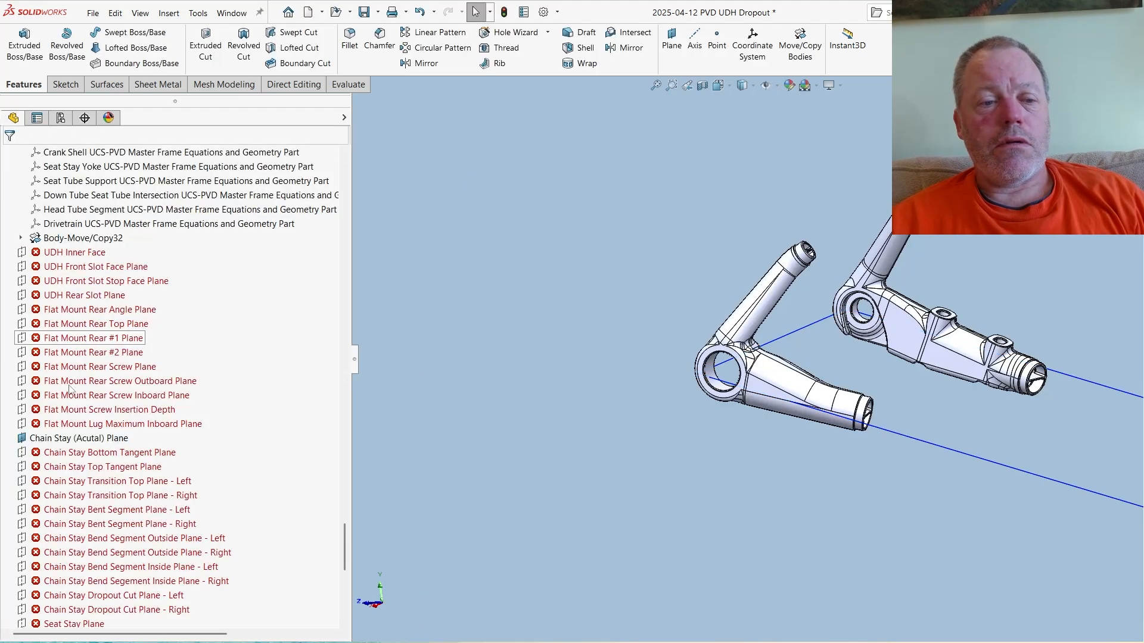
right_click(69, 438)
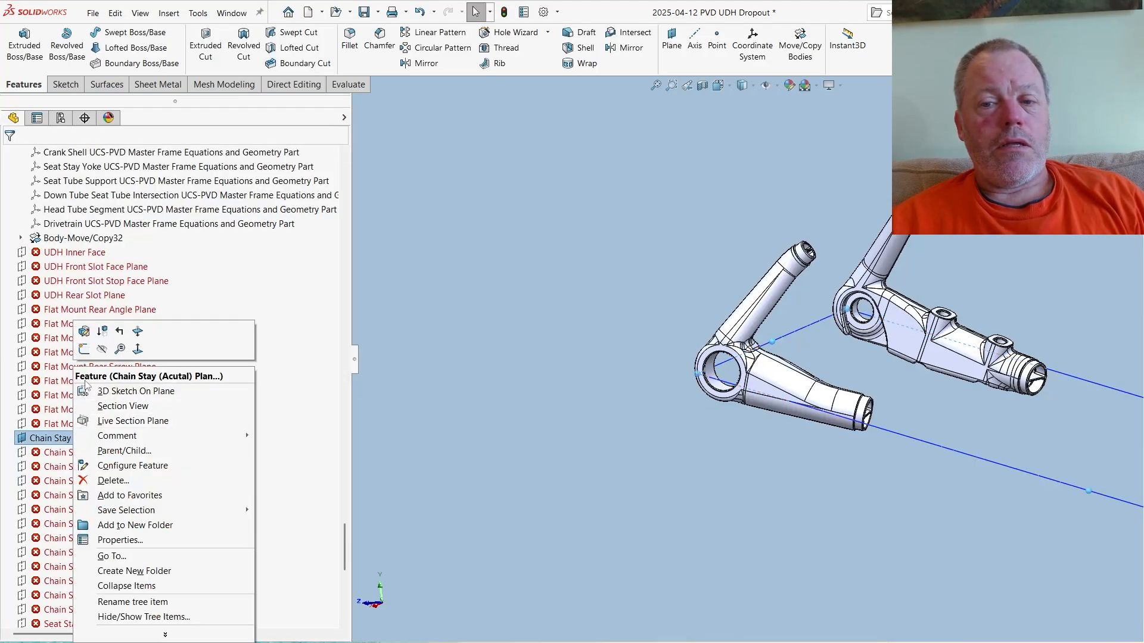
click(846, 452)
middle_drag(923, 420, 856, 409)
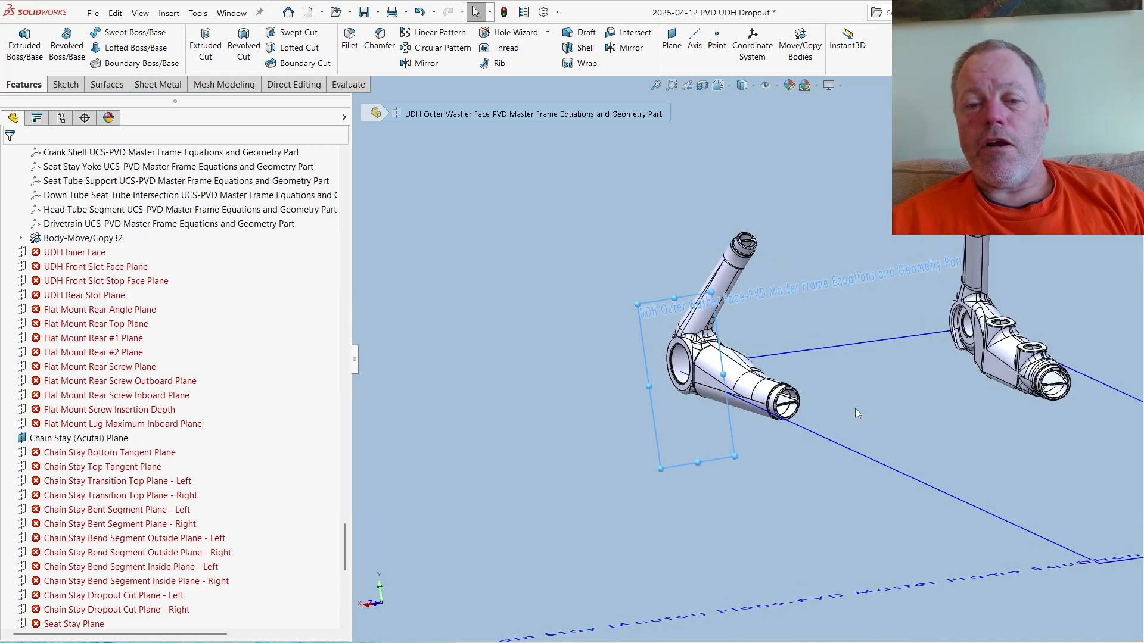
- Redefine the dropout's Chain Stay (Acutal) Plane as coincident with the master part's Chain Stay (Acutal) Plane
scroll(966, 394, down, 3)
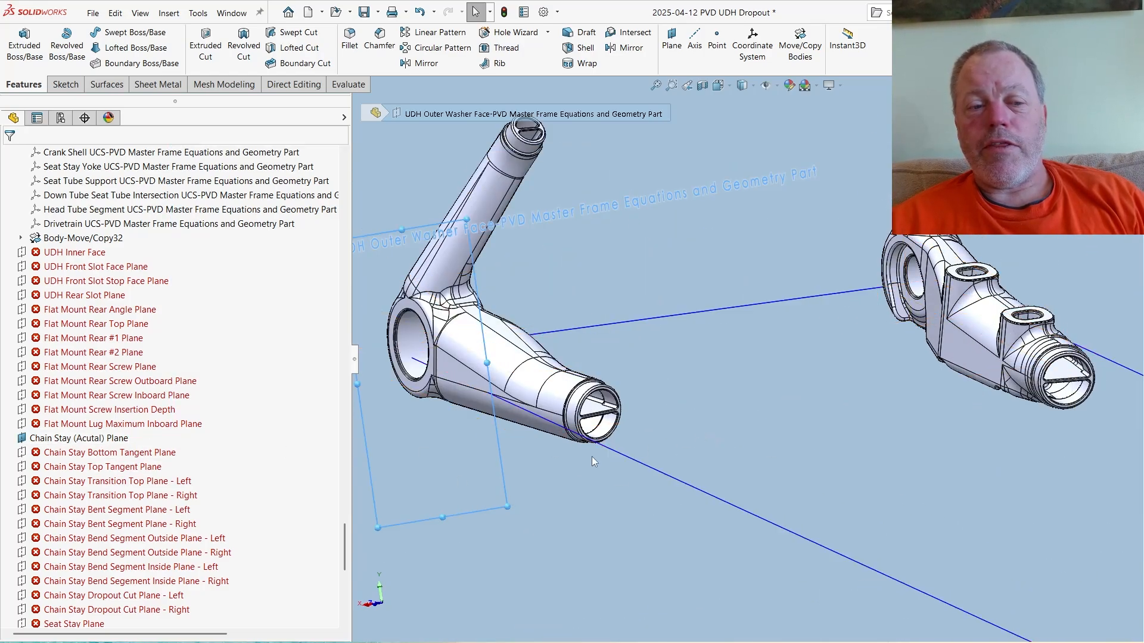
middle_drag(665, 426, 798, 348)
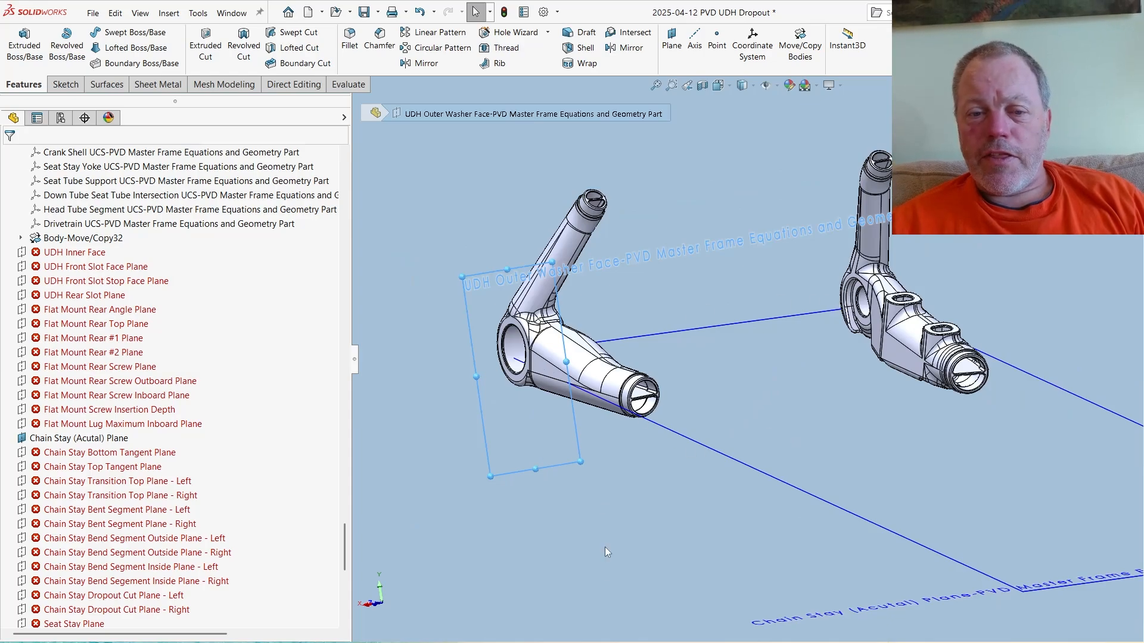
right_click(54, 439)
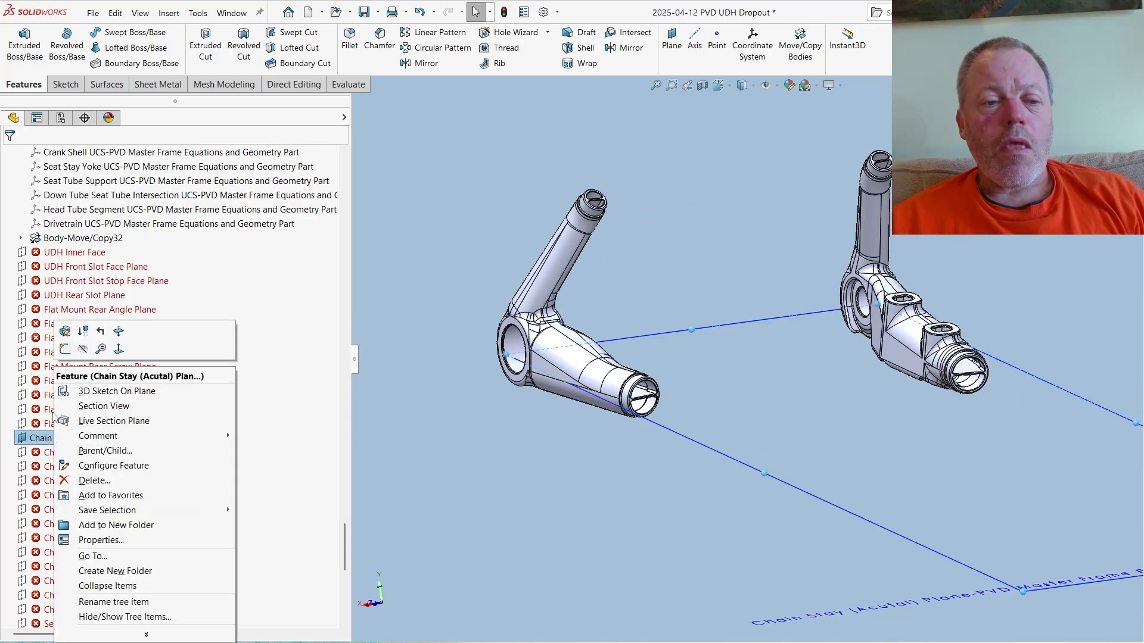
click(64, 331)
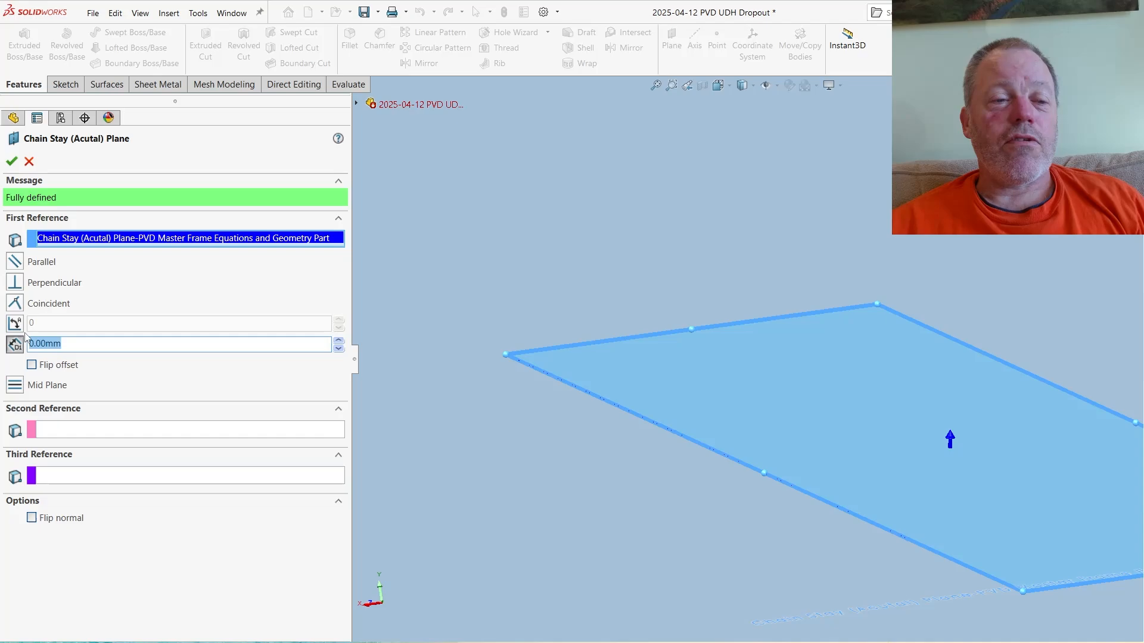
click(15, 304)
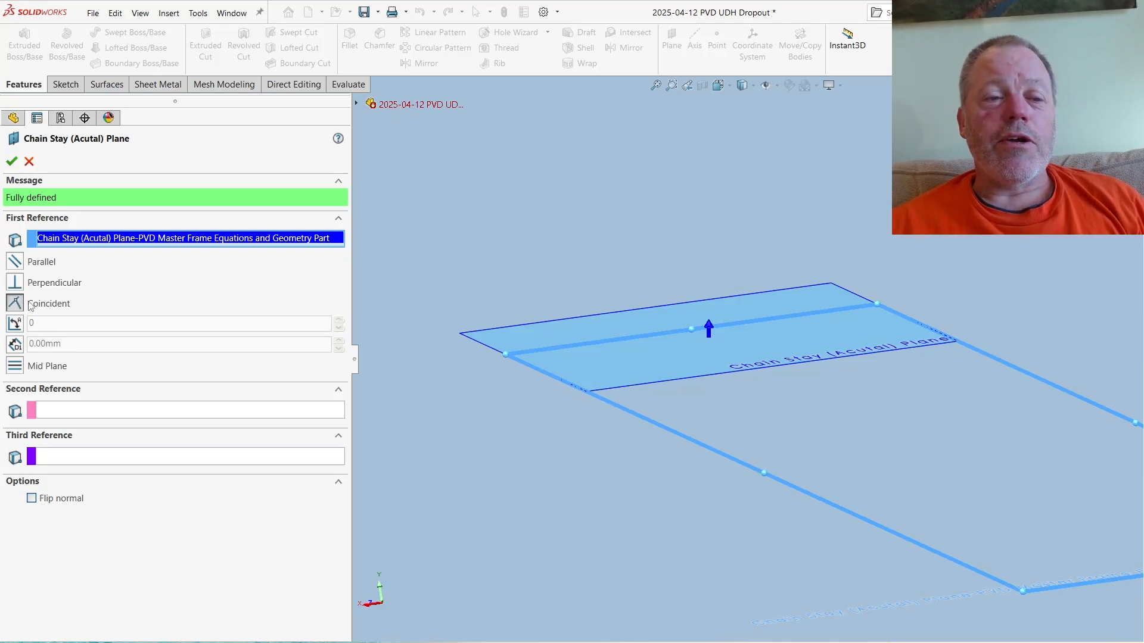
click(11, 161)
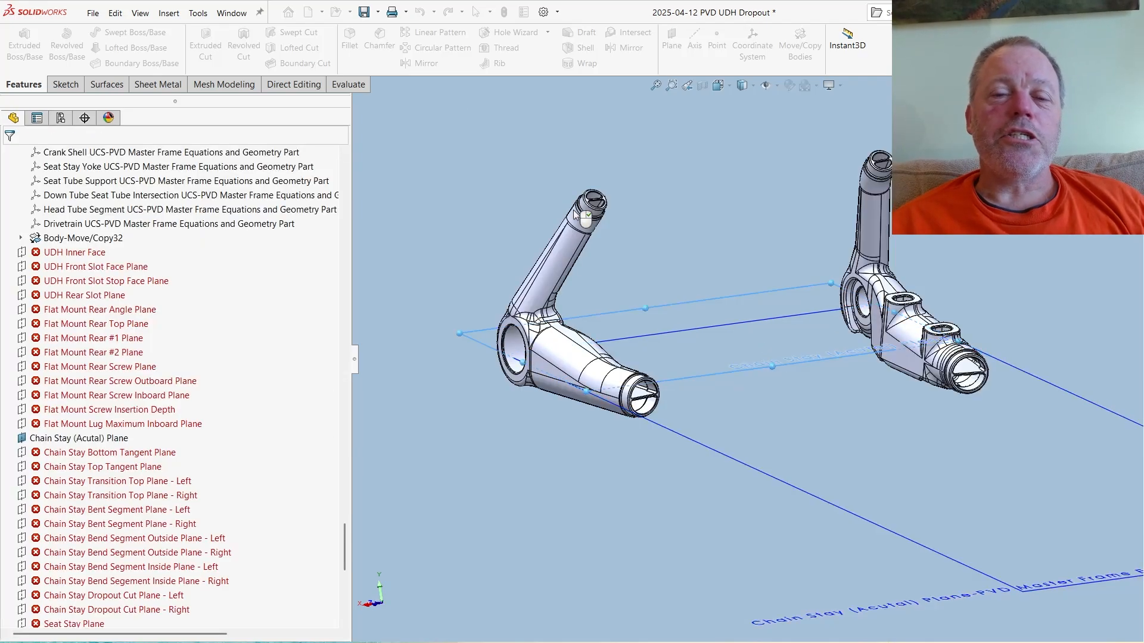
- Hide the master part's Chain Stay (Acutal) Plane and the dropout's own Chain Stay (Acutal) Plane
right_click(691, 442)
click(738, 398)
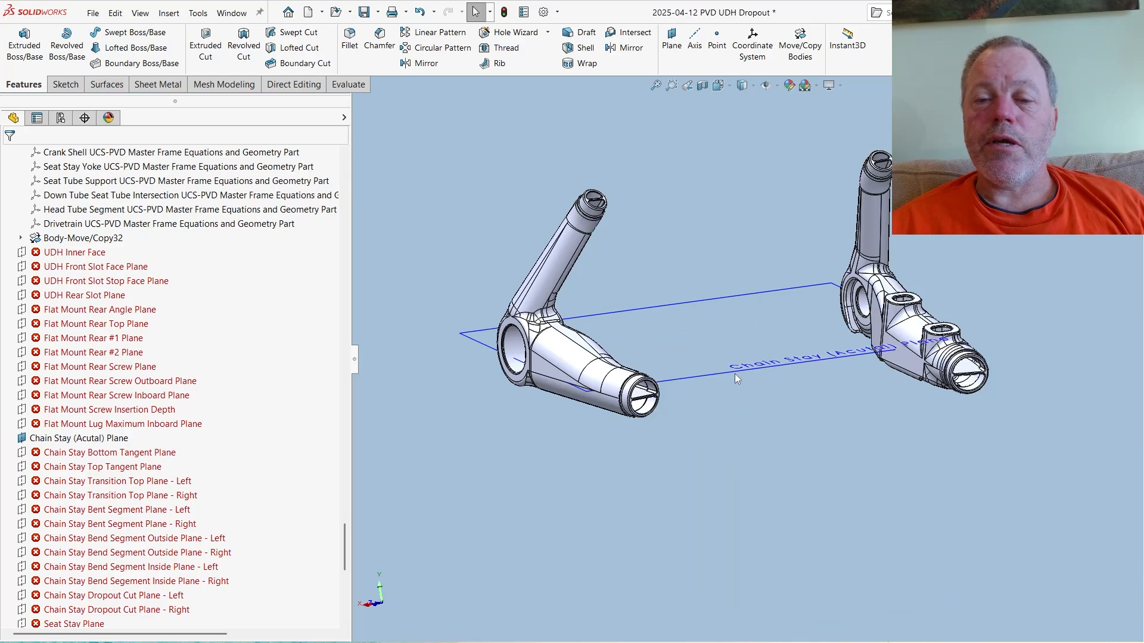
right_click(735, 370)
click(781, 357)
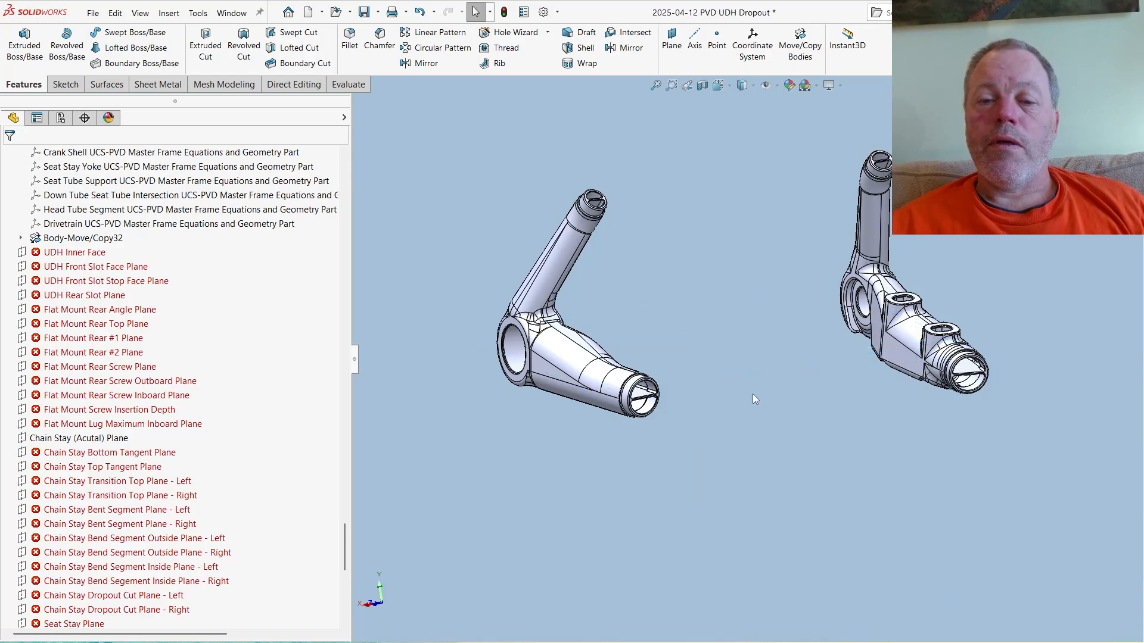
- Review the remaining failed UDH, flat mount, chain stay and seat stay planes, and examine the master part's geometry around the dropouts
middle_drag(715, 407, 646, 429)
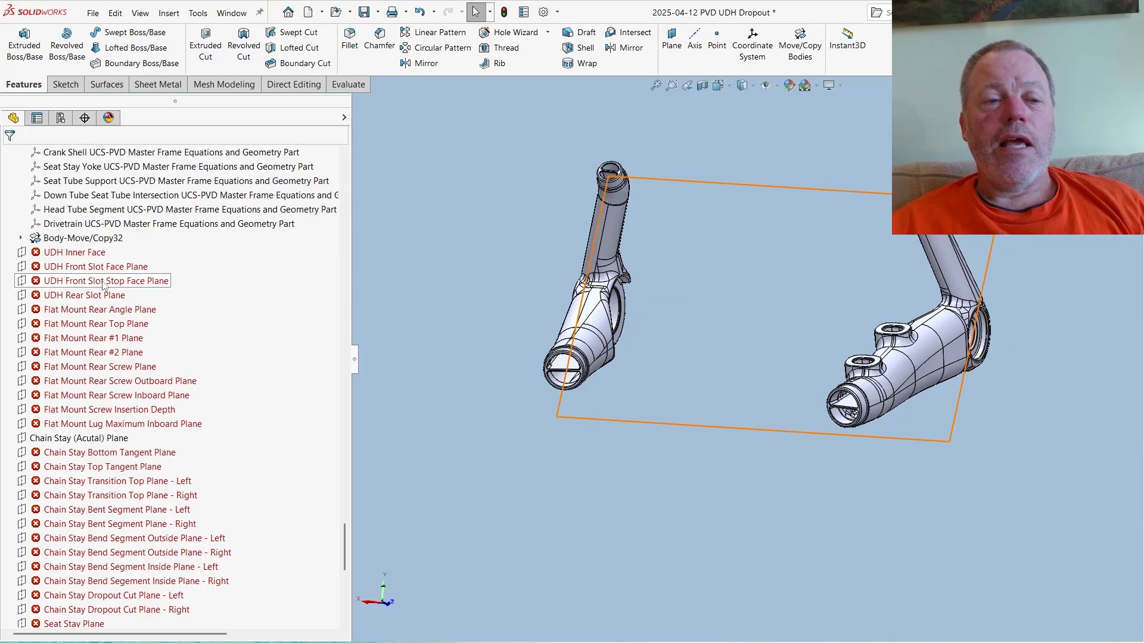
scroll(90, 258, down, 6)
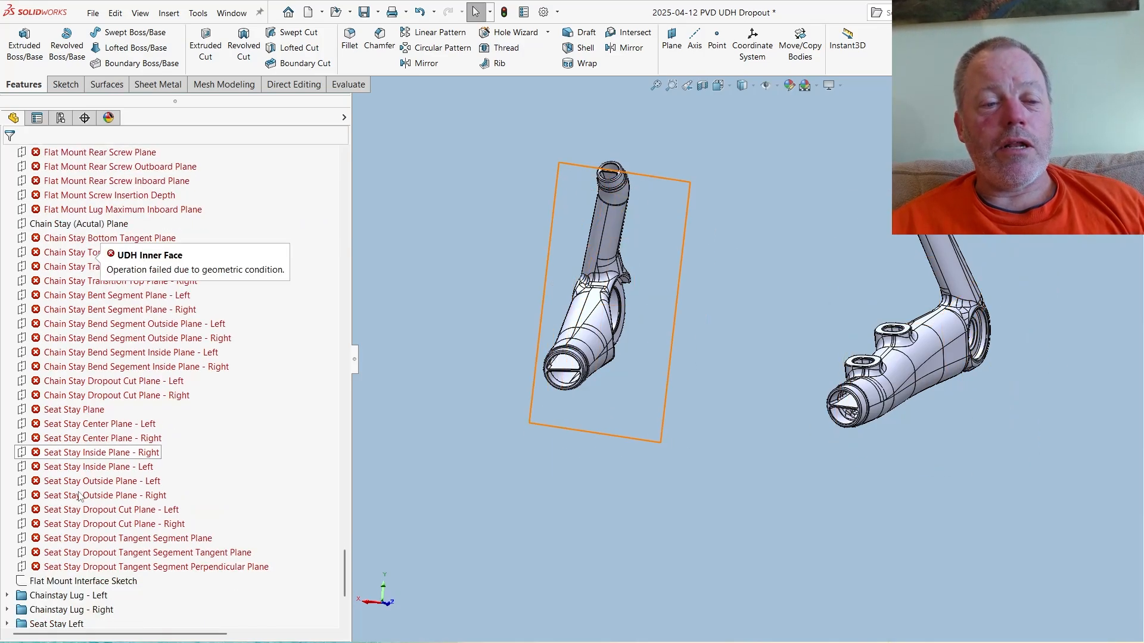
scroll(82, 346, up, 5)
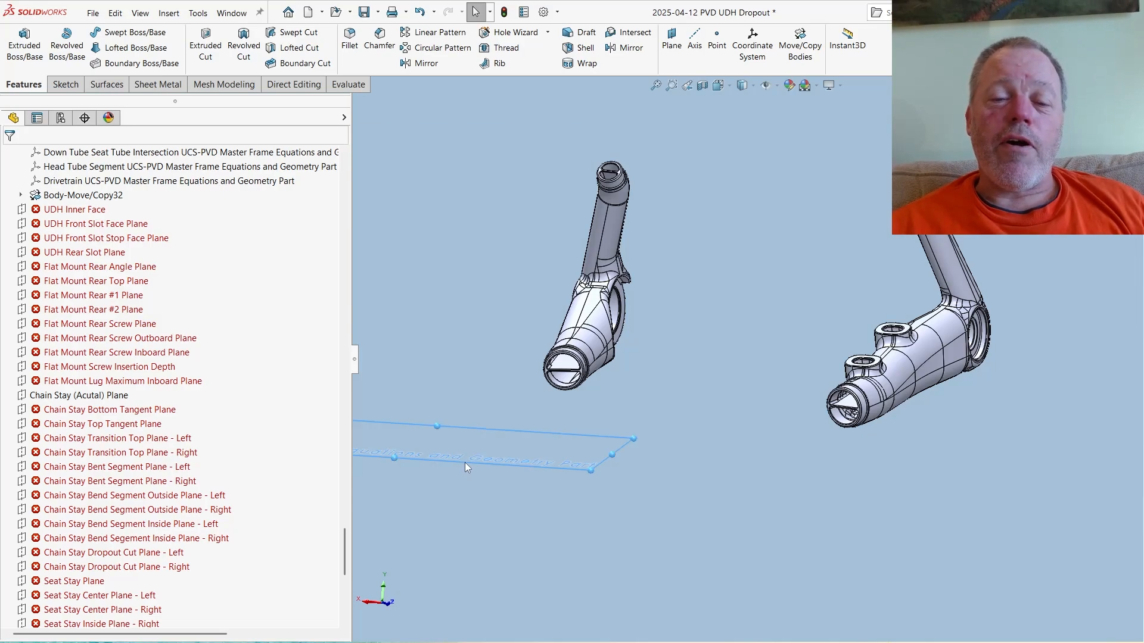
click(463, 471)
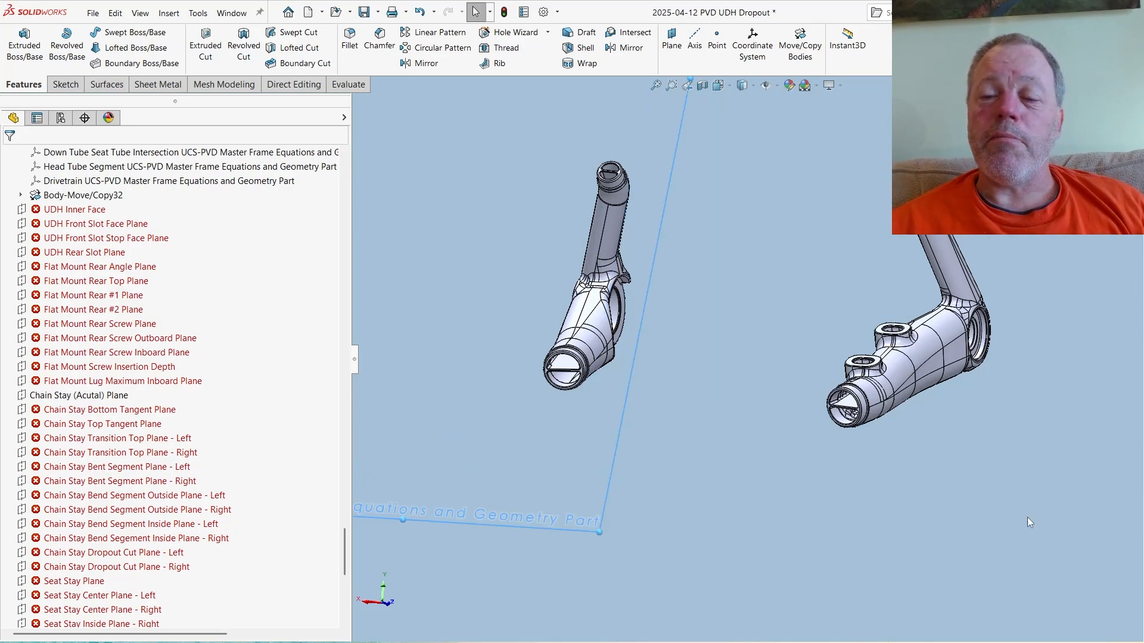
click(1070, 324)
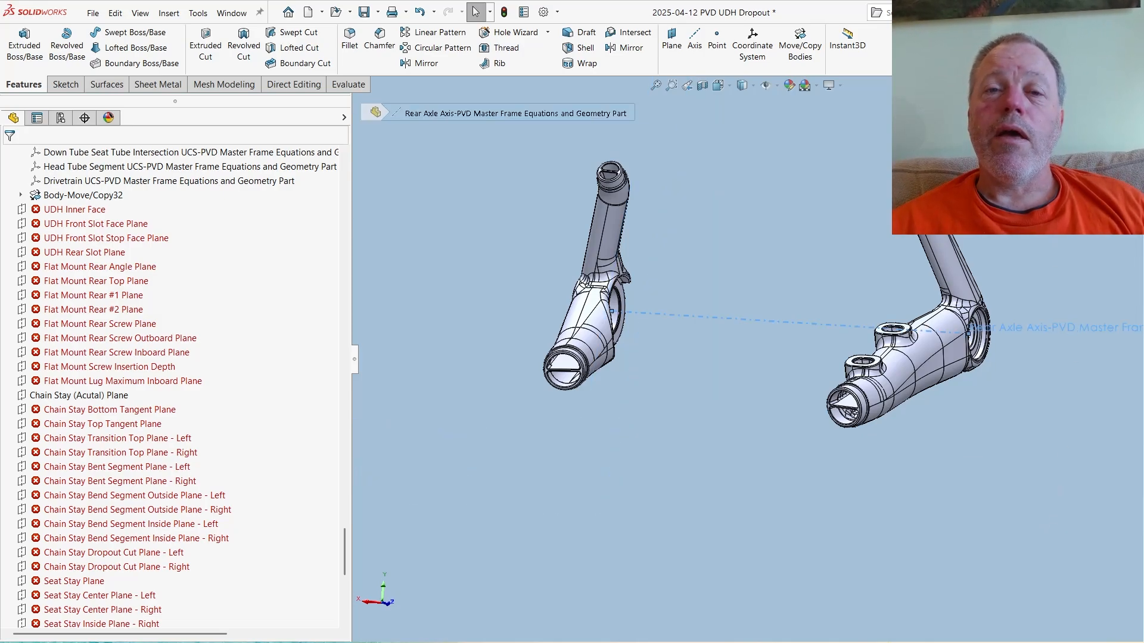